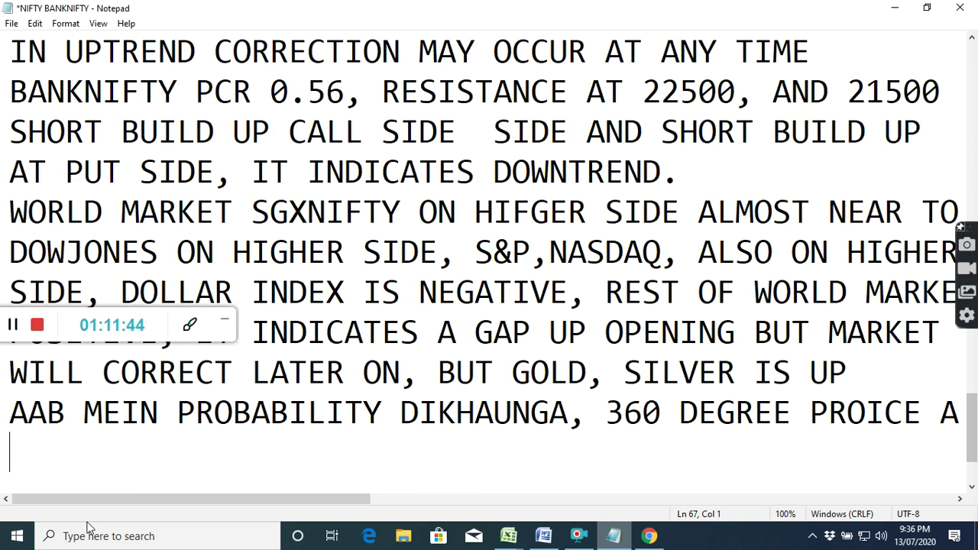
- Add the line "LONG TERM, AND DAILY BASIS DIKHAUNGUA" at the end of the notes
type("LONG T")
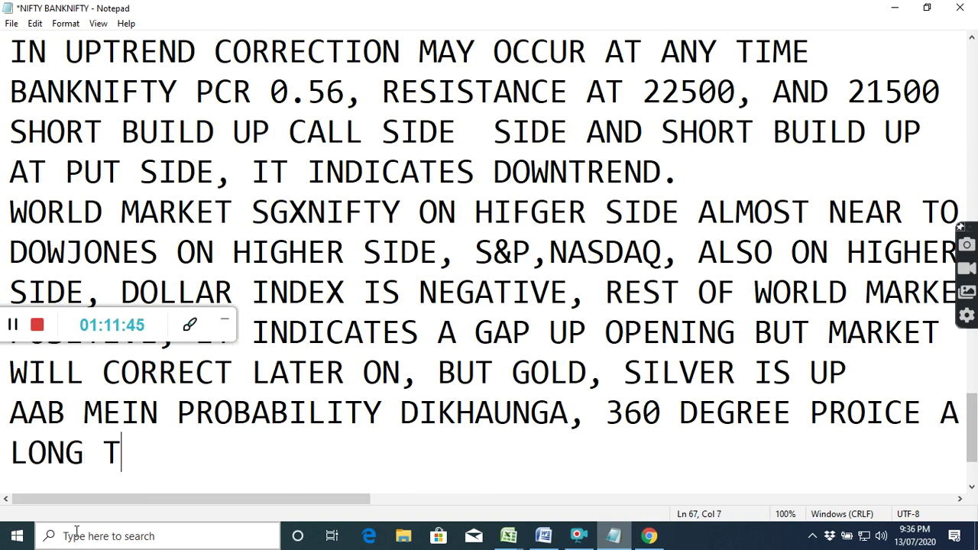
type("ERM, ")
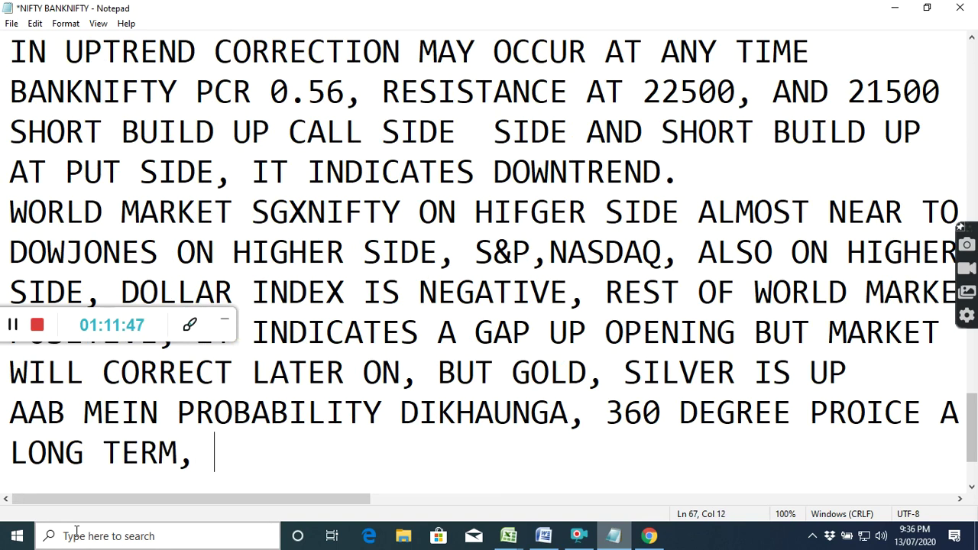
type("AND ")
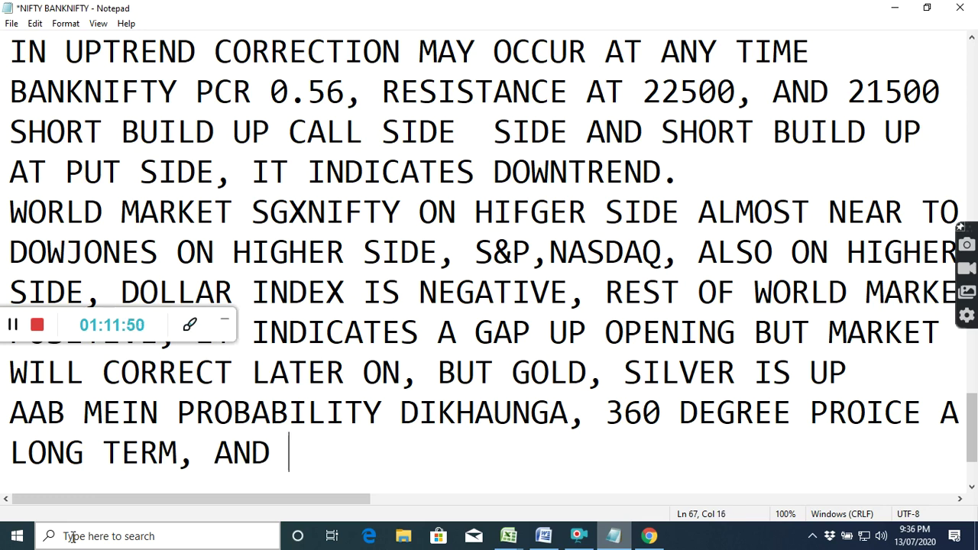
type("DAILY ")
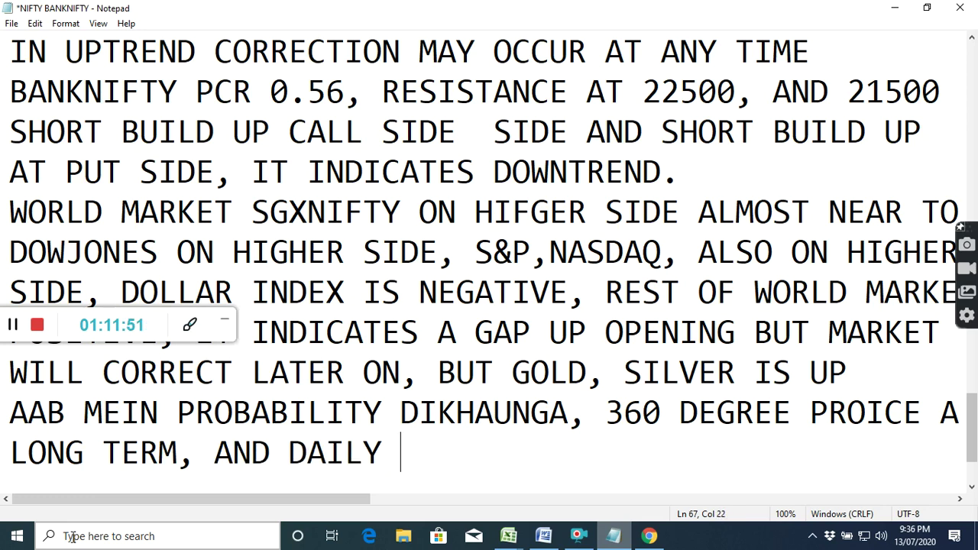
type("BASIS ")
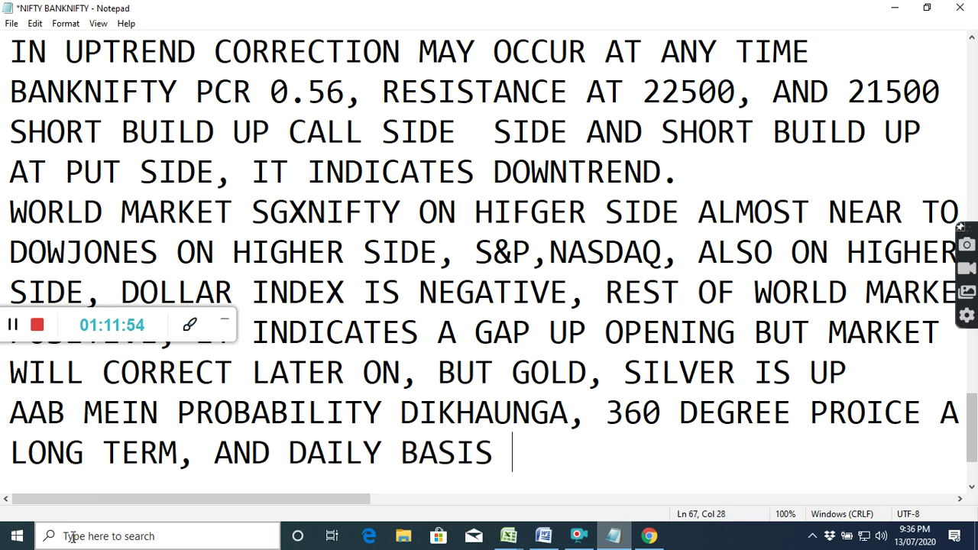
type("DIKHAU")
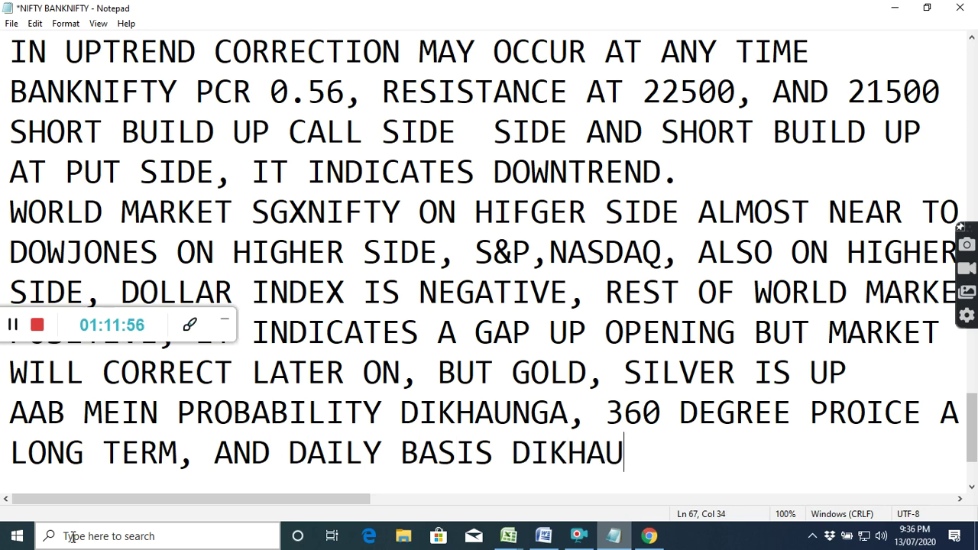
type("NGU")
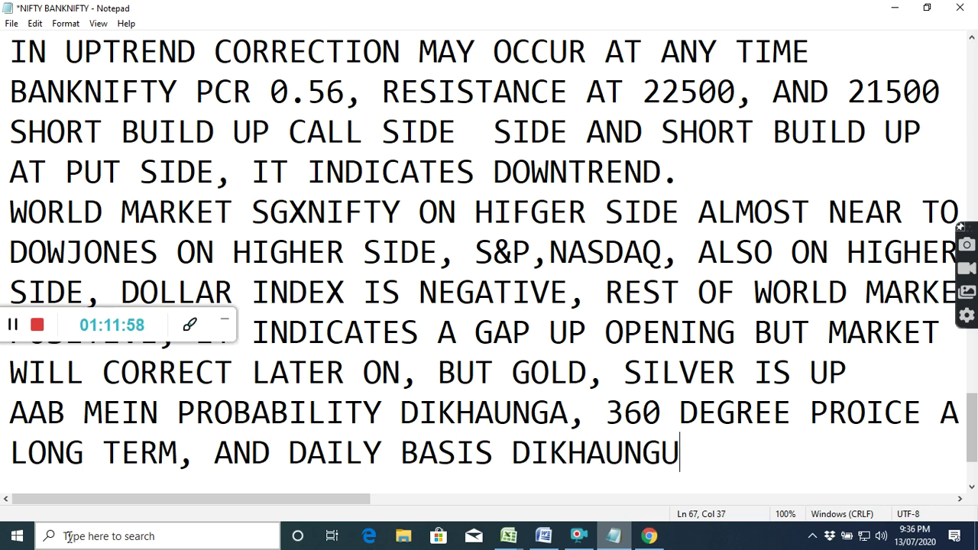
type("A")
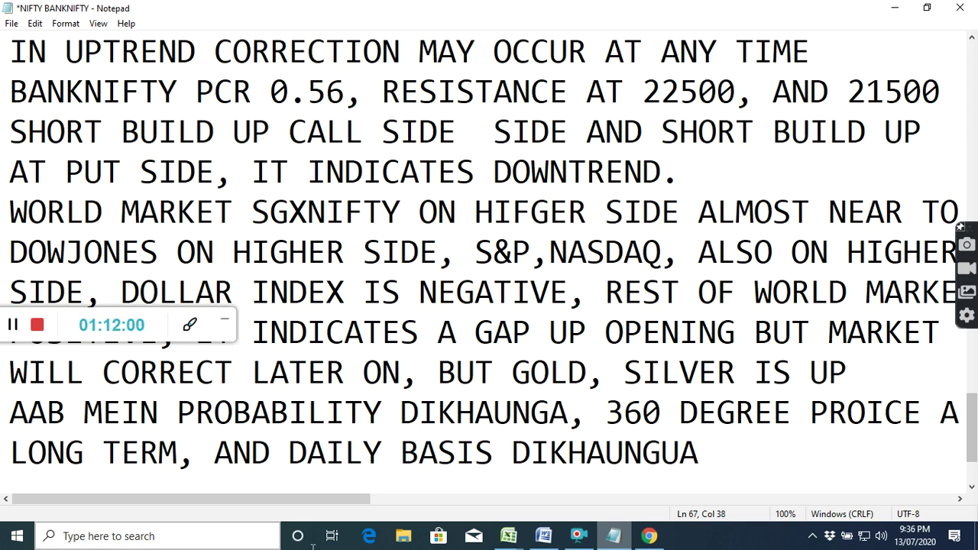
- Try to switch to the BUY LEVEL AND SELL LEVEL CUM SCREENER workbook in Excel
left_click(507, 537)
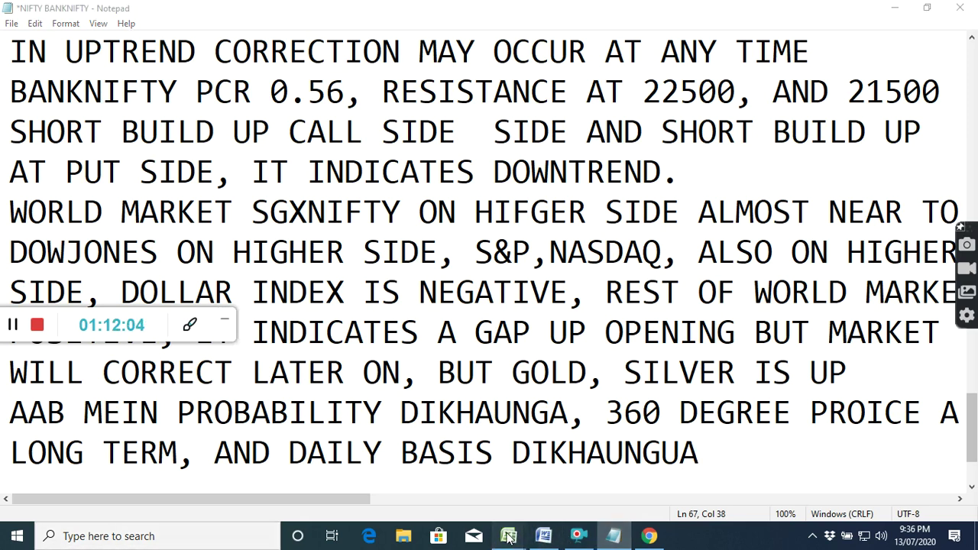
left_click(512, 538)
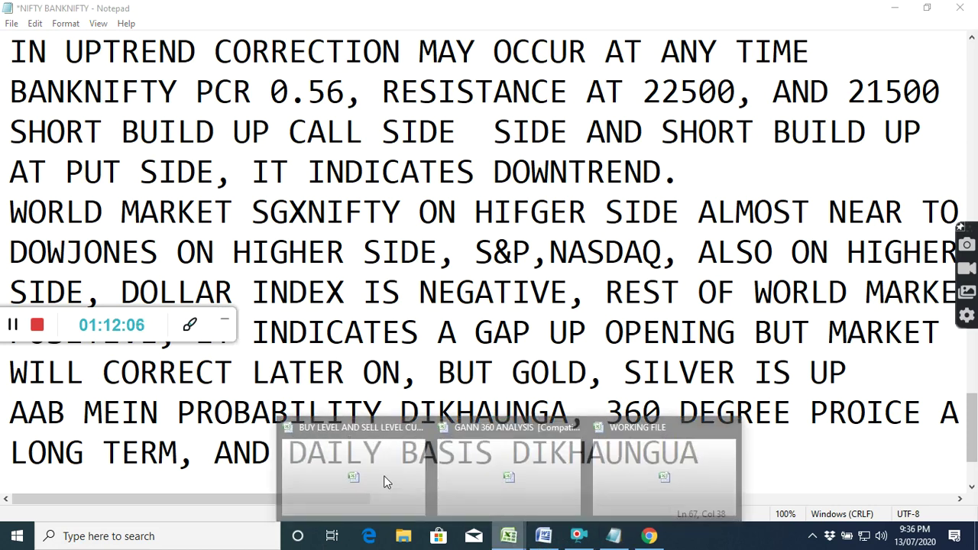
mouse_move(510, 538)
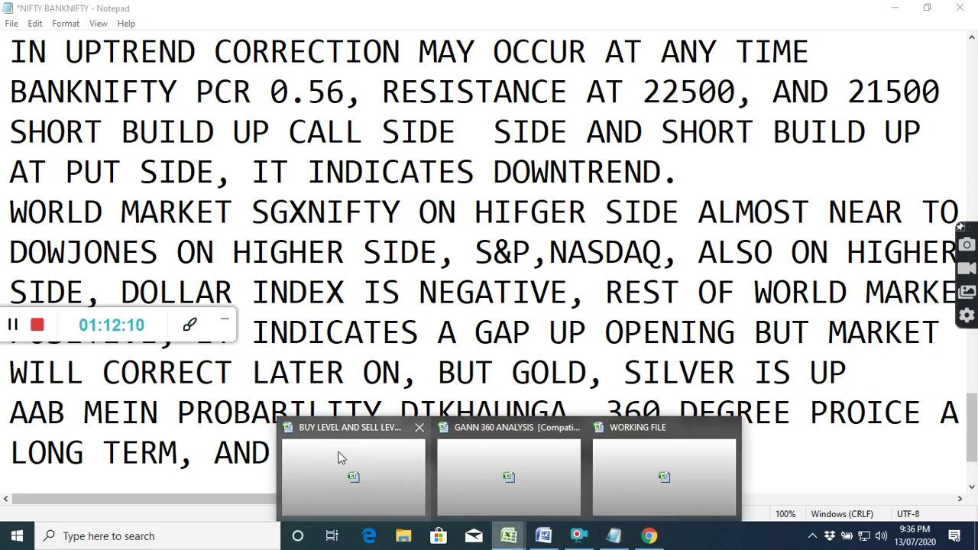
left_click(381, 476)
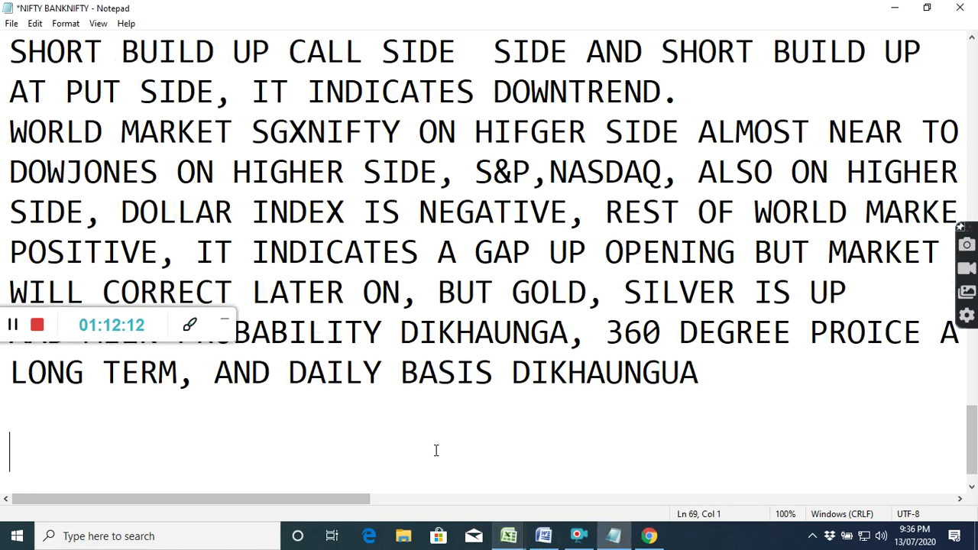
mouse_move(509, 537)
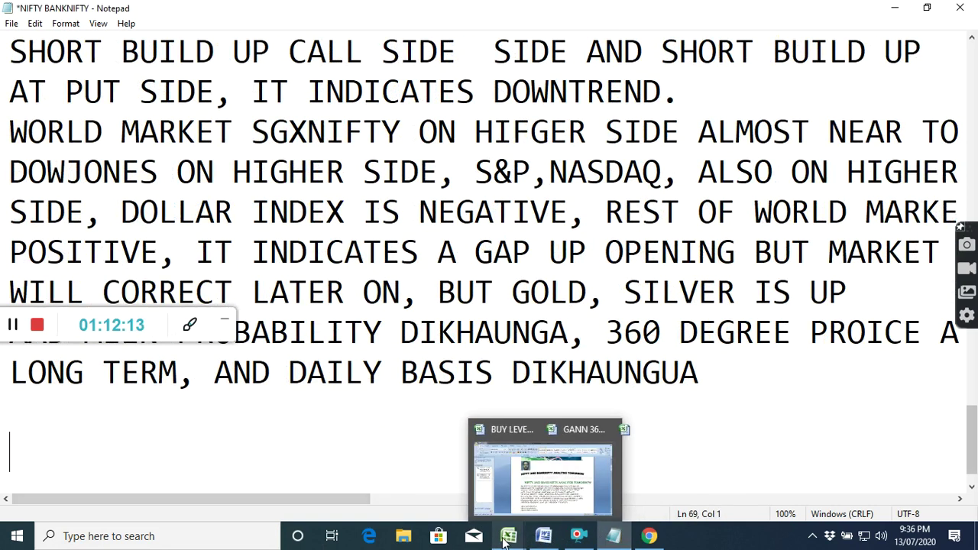
left_click(369, 477)
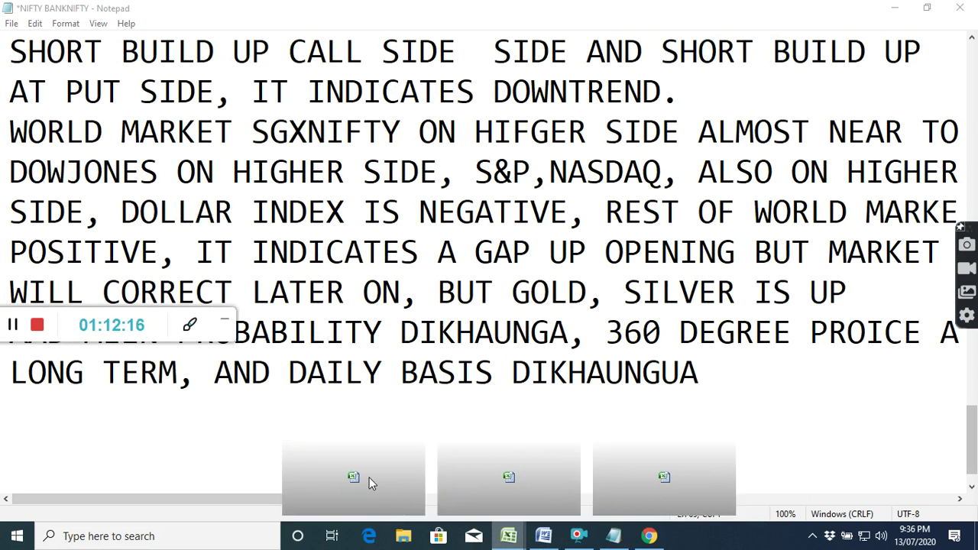
mouse_move(506, 538)
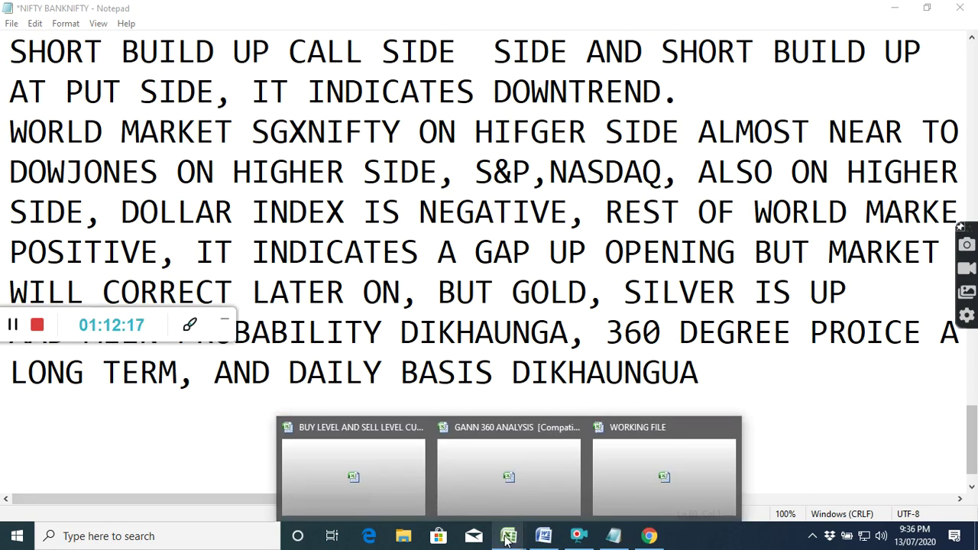
left_click(377, 478)
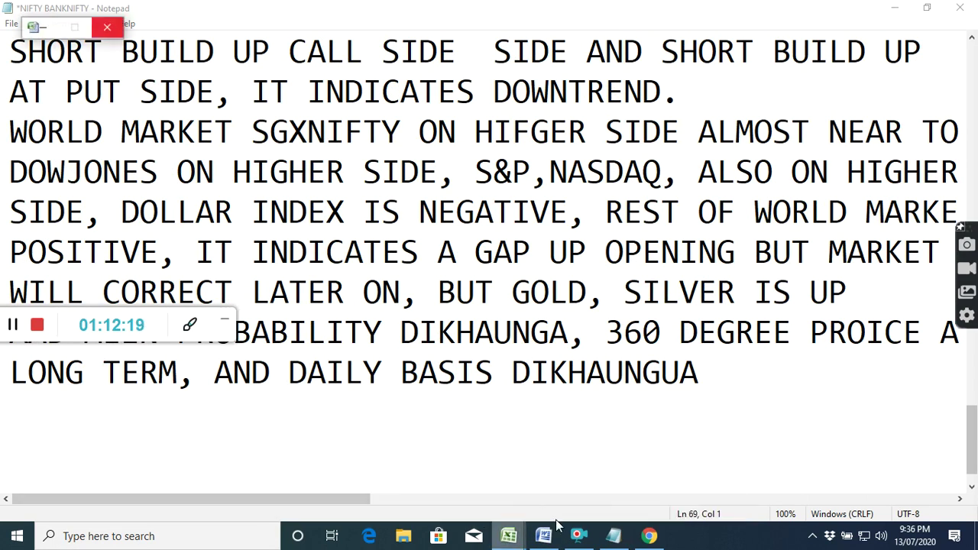
mouse_move(508, 537)
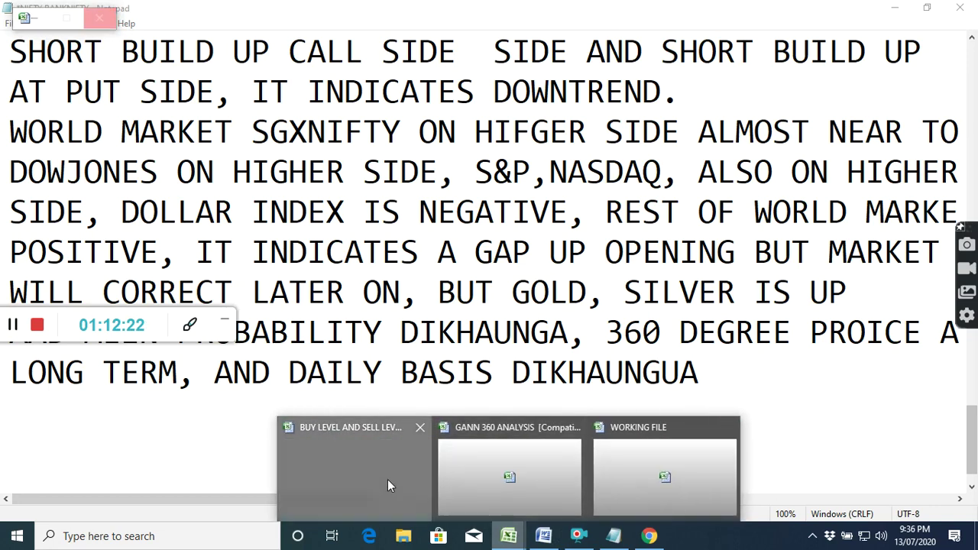
left_click(400, 473)
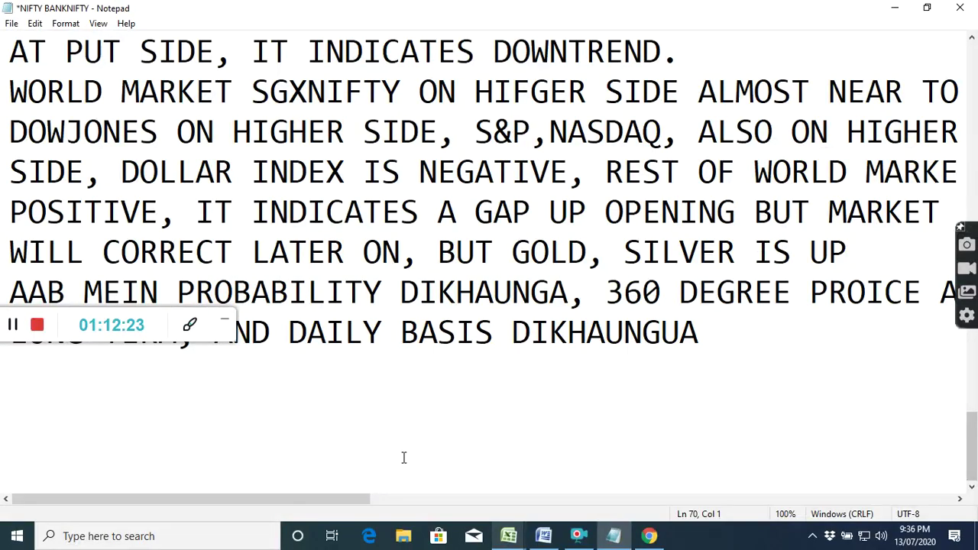
mouse_move(508, 537)
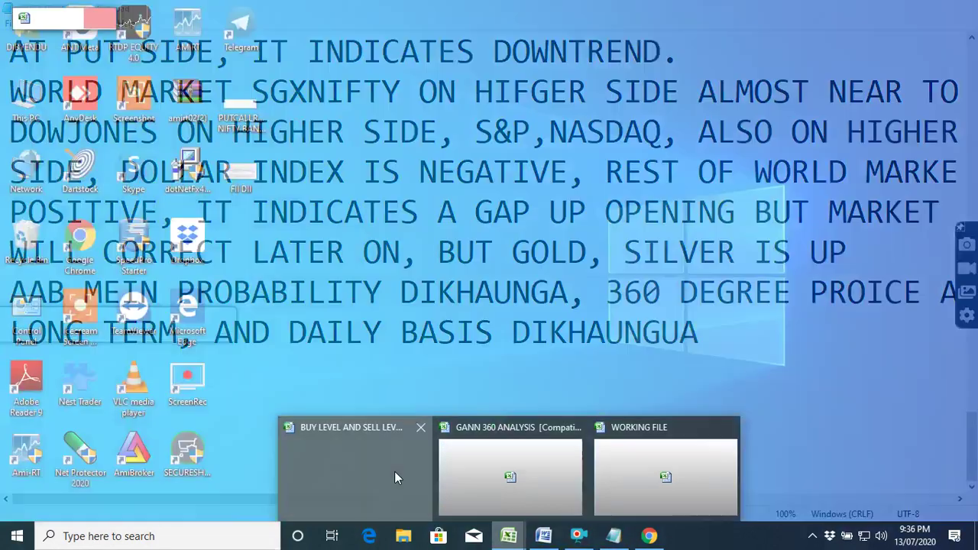
left_click(394, 471)
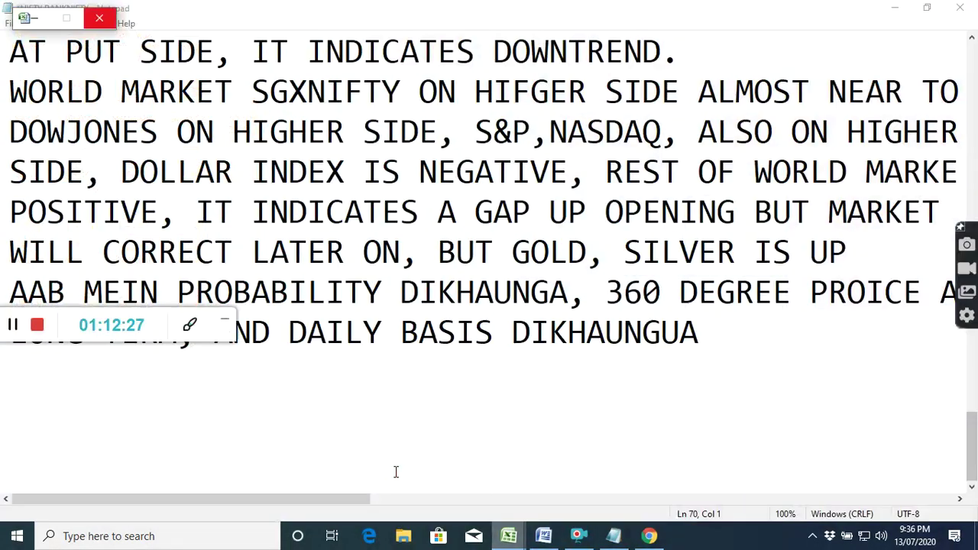
- Switch to the WORKING FILE workbook in Excel and review the NIFTY and BANKNIFTY volatility and winning probability tables on the OPTION CHAIN IV sheet
left_click(514, 535)
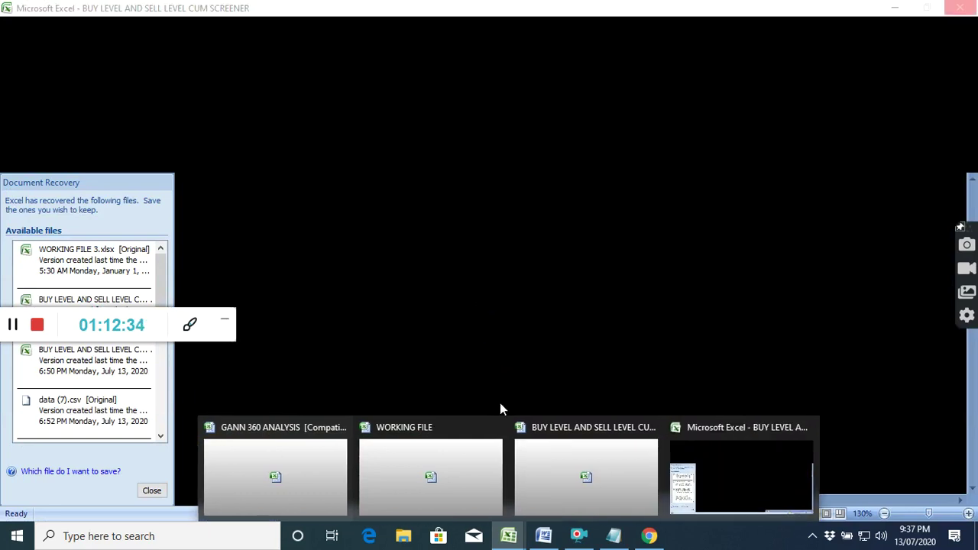
left_click(452, 471)
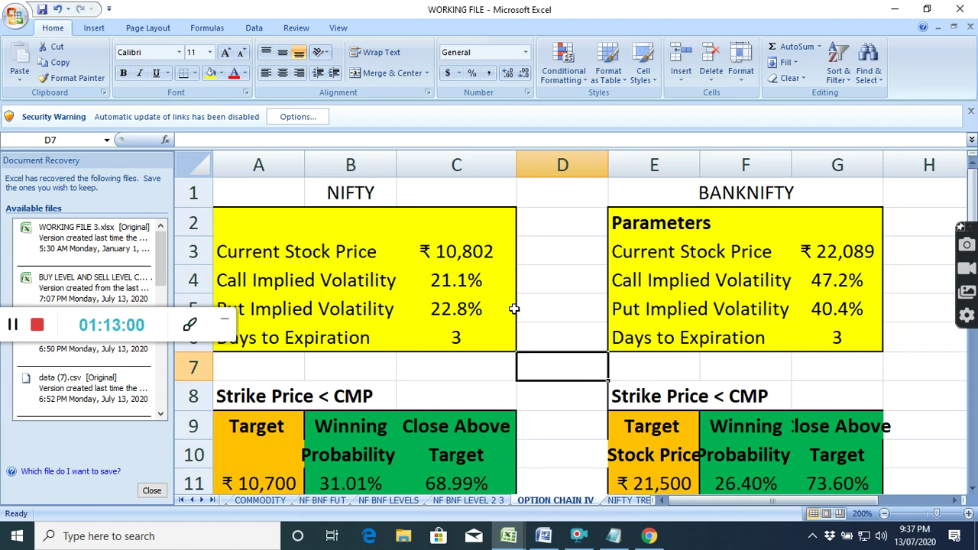
left_click(558, 343)
scroll(564, 360, "down", 2)
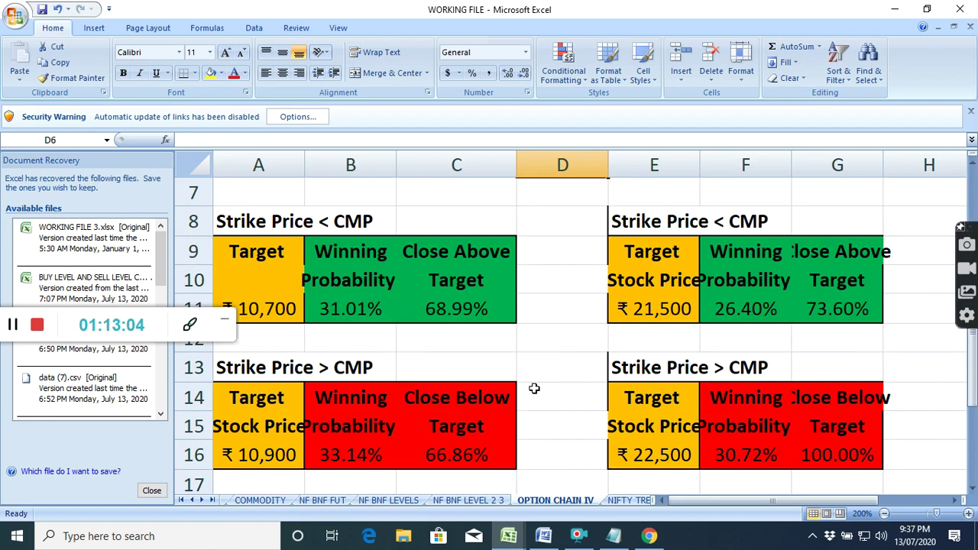
scroll(534, 389, "up", 1)
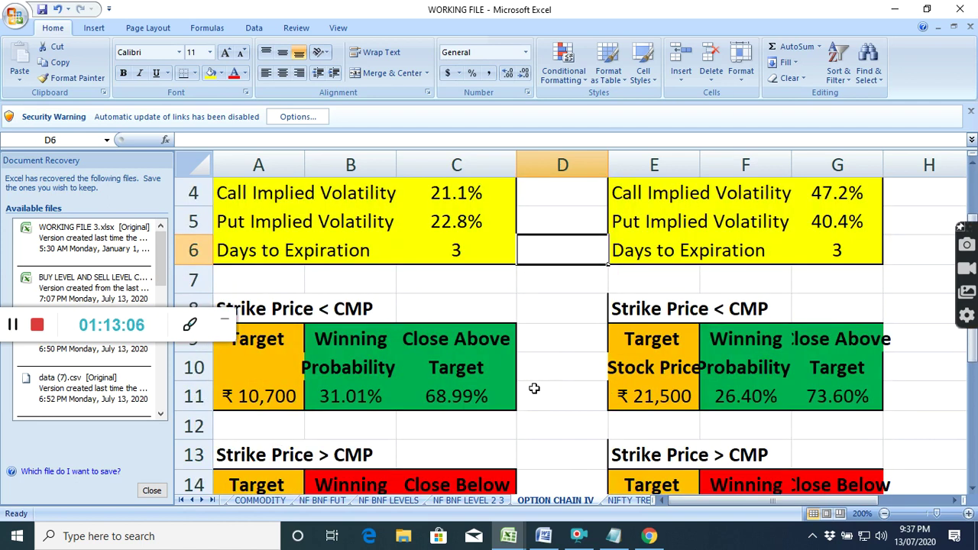
scroll(534, 389, "up", 1)
scroll(549, 310, "down", 1)
scroll(370, 405, "down", 1)
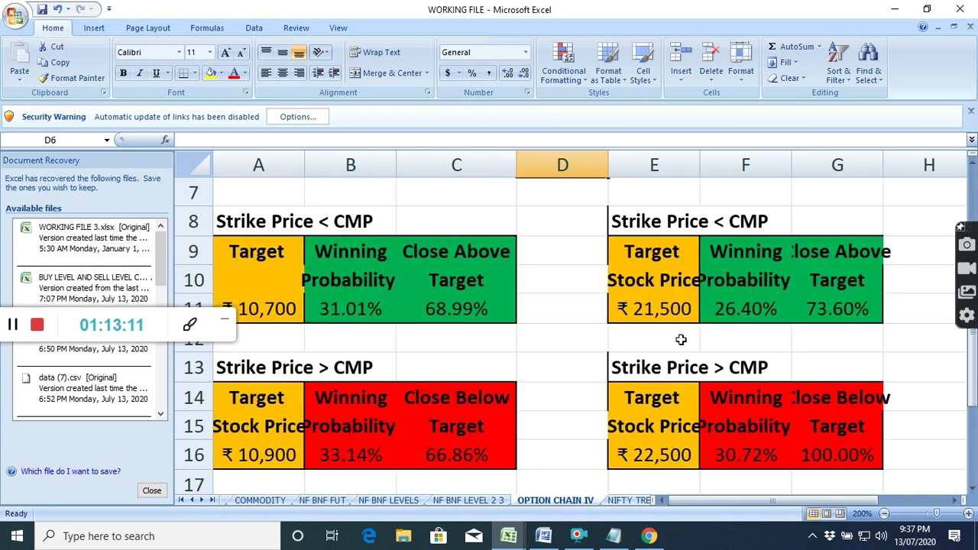
scroll(680, 339, "up", 2)
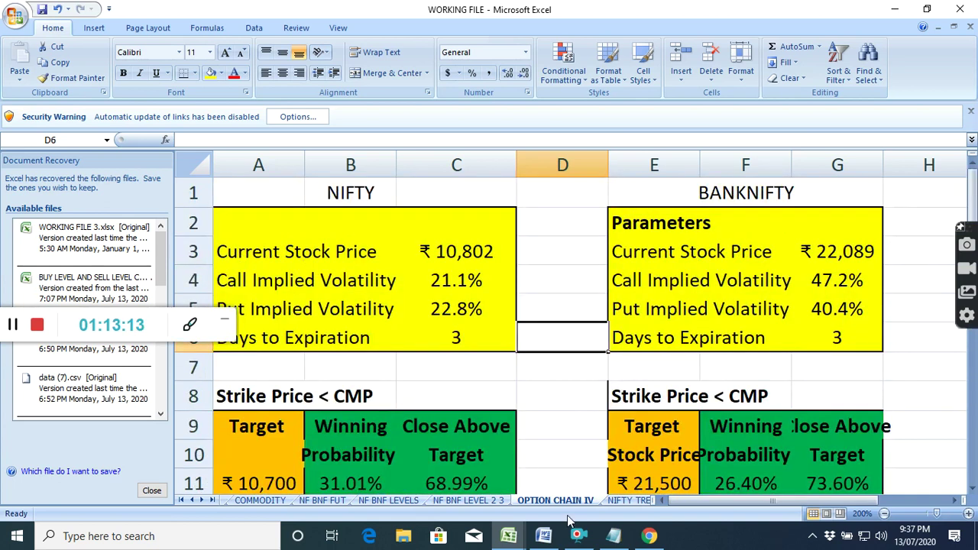
- Return to the NIFTY BANKNIFTY notes in Notepad and remove the surplus blank lines at the end
left_click(616, 539)
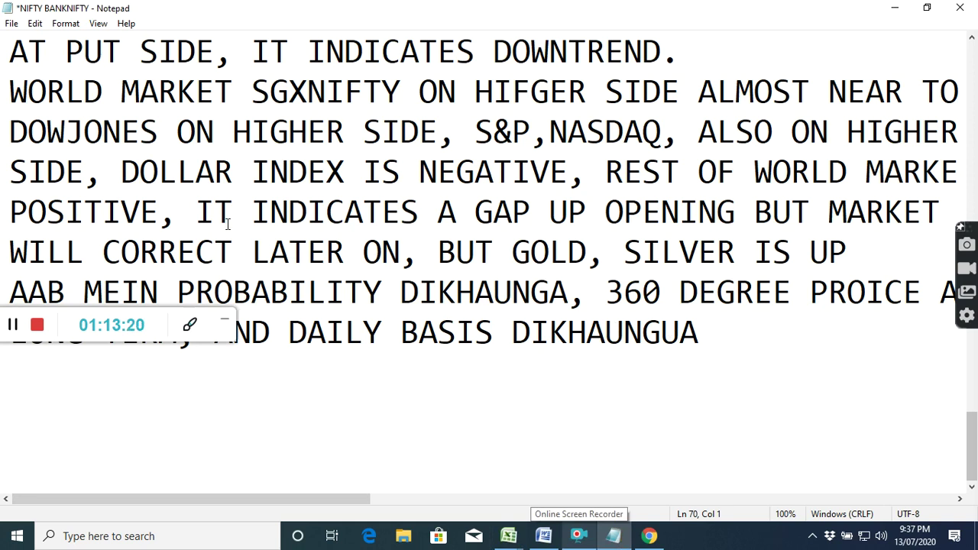
key("BackSpace")
key("BackSpace")
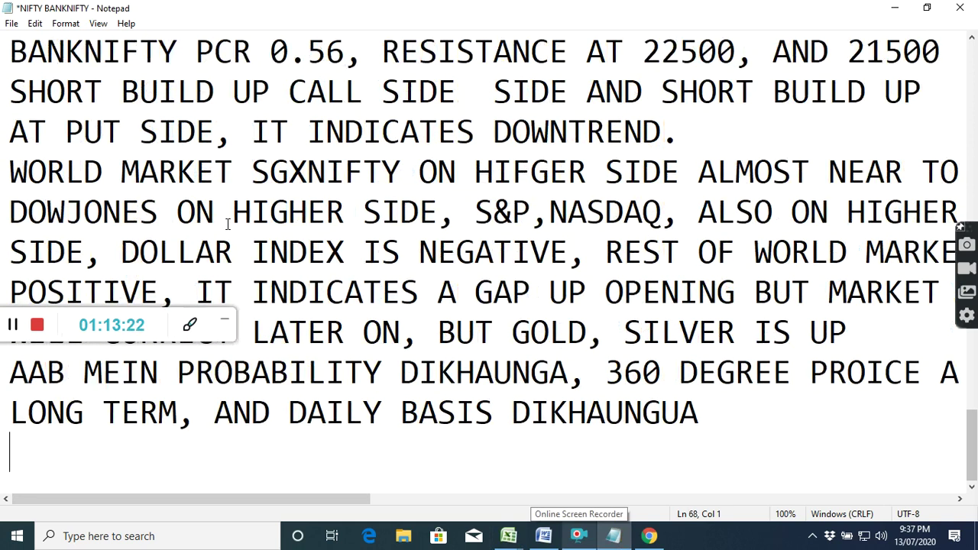
- Add the text "PROBABILITY OF NIFTY BANKNIFTY" on the empty last line of the notes
type("PRO")
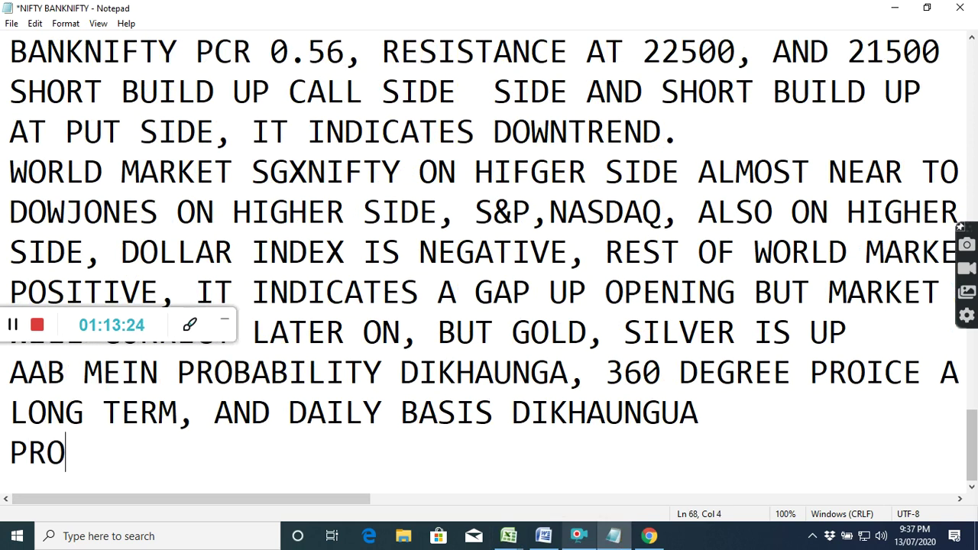
type("BABILITY")
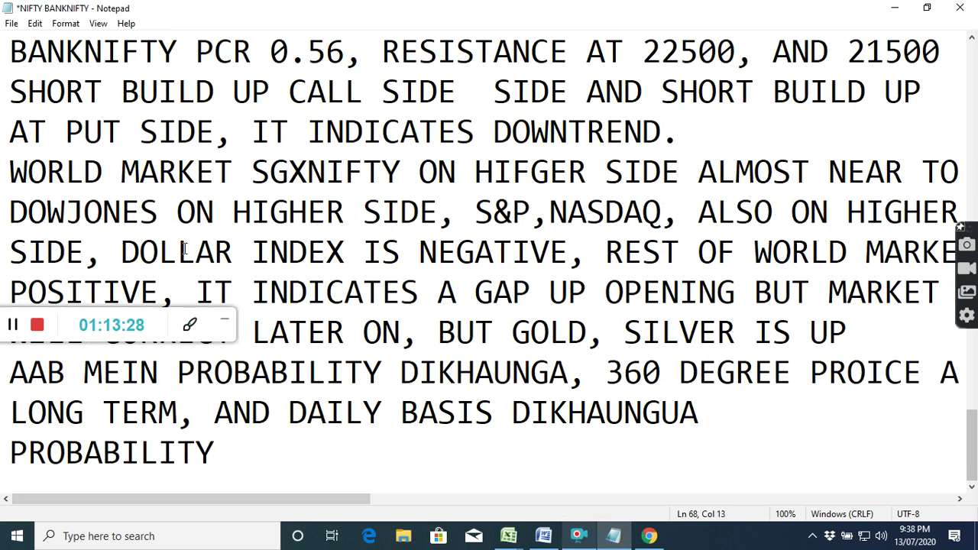
type(" O")
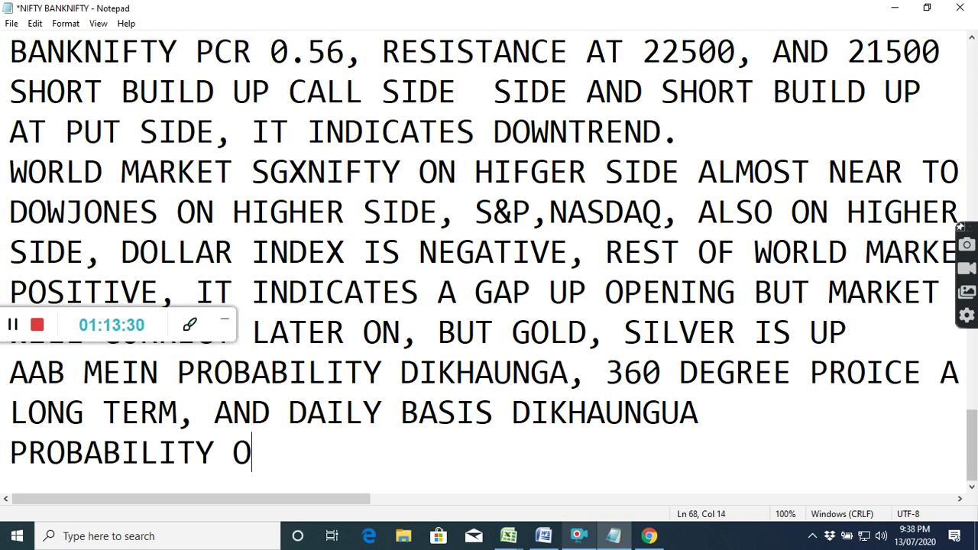
type("N")
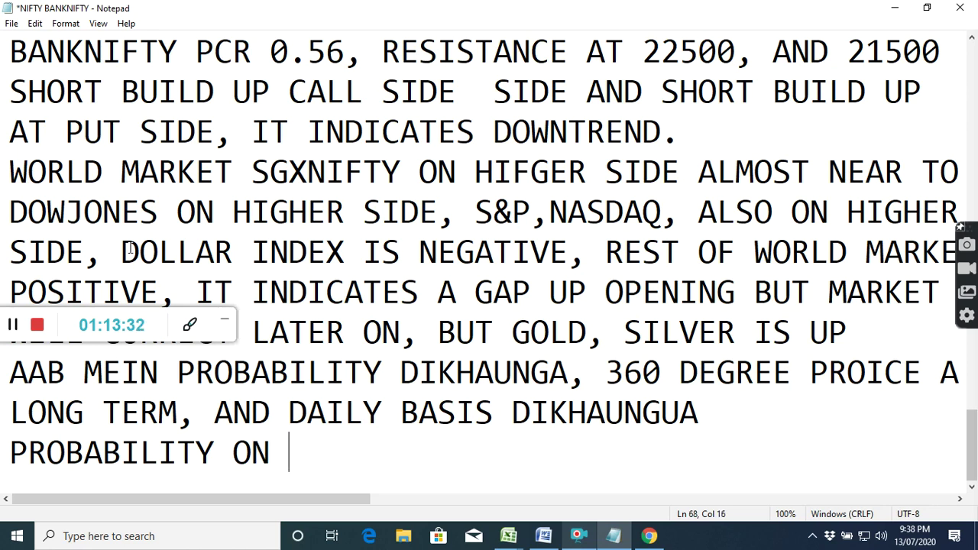
key("BackSpace")
key("BackSpace")
key("BackSpace")
type("O")
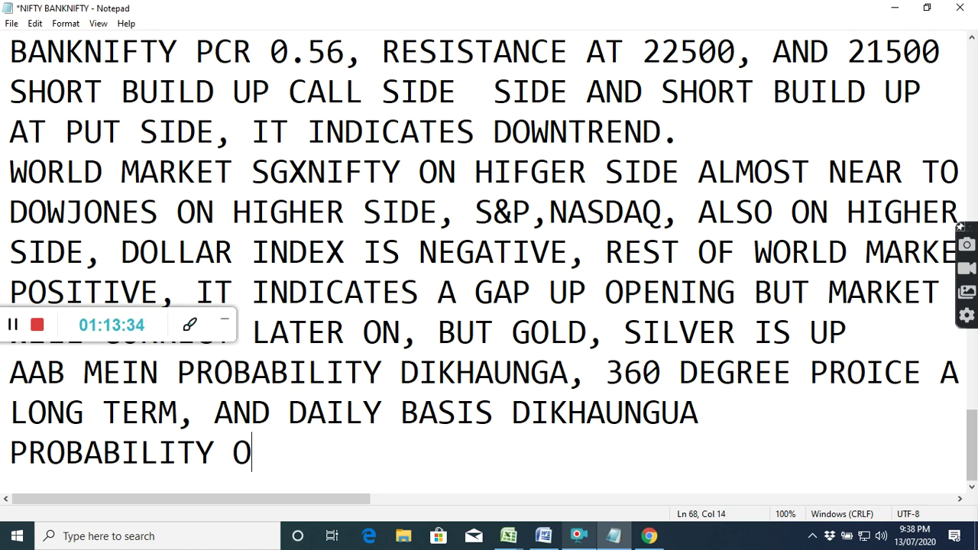
type("F NIFTY")
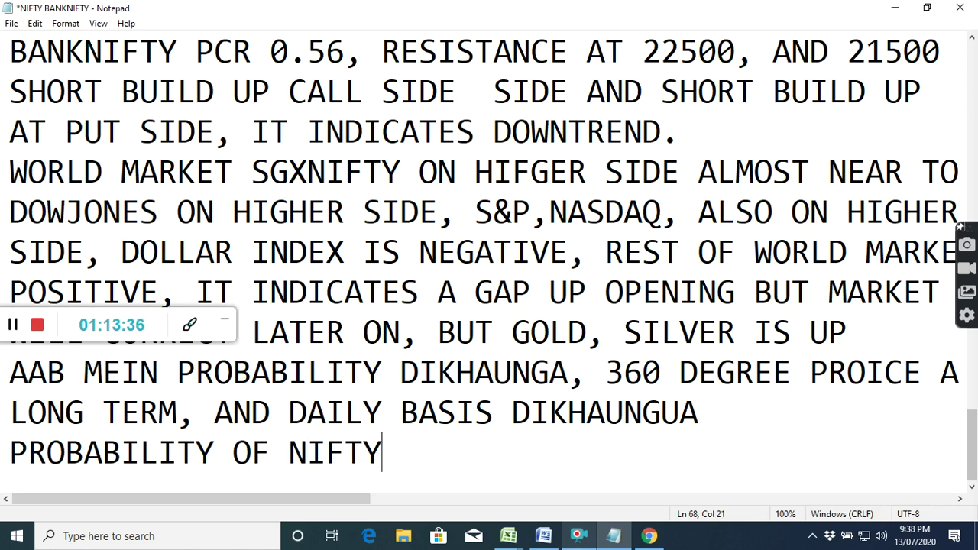
type(" BANKNIFTY")
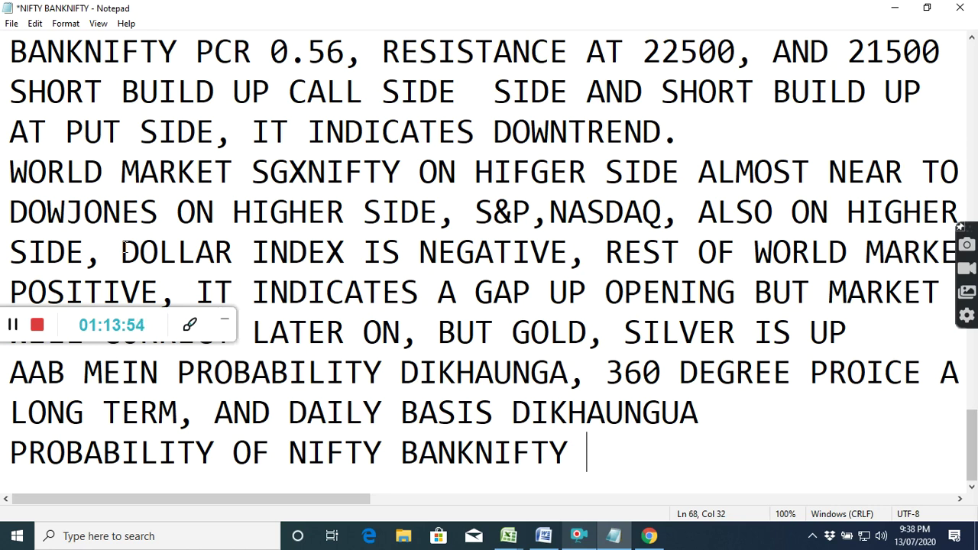
- Complete the "PROBABILITY OF NIFTY BANKNIFTY" line of the notes with "BOTH UPSIDE"
type("BOTH")
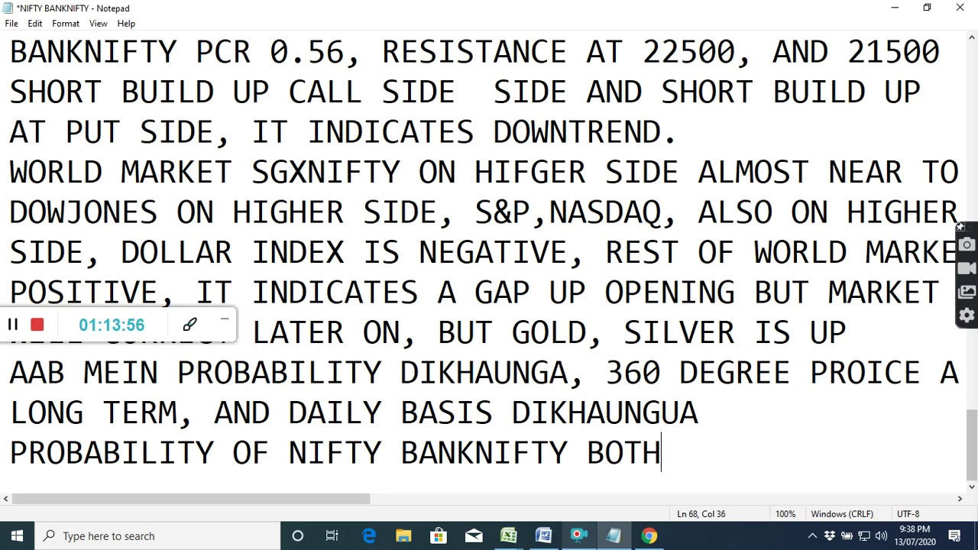
type(" UPD")
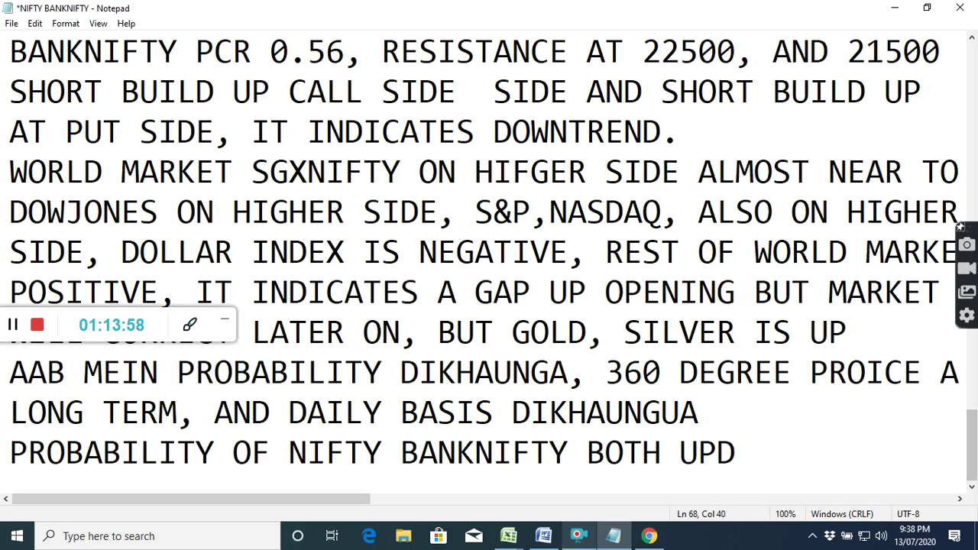
key("BackSpace")
type("SIDE")
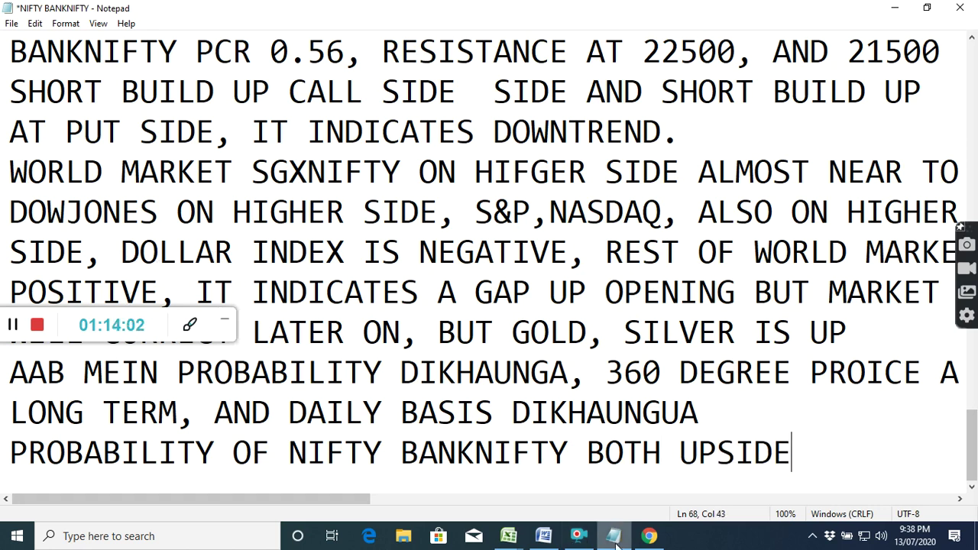
- Switch to the BUY LEVEL AND SELL LEVEL CUM SCREENER workbook in Excel and view its NIFTY and BANKNIFTY price rows
mouse_move(521, 544)
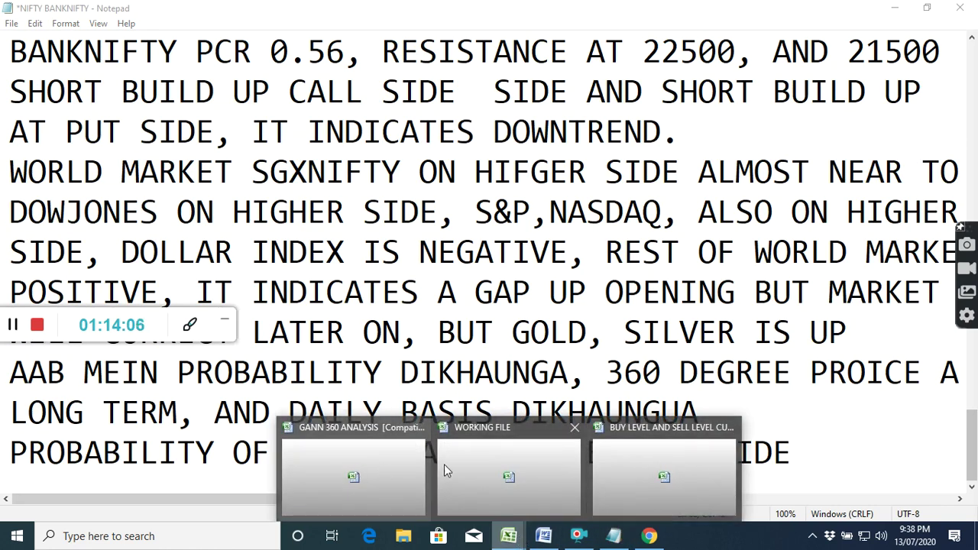
left_click(656, 472)
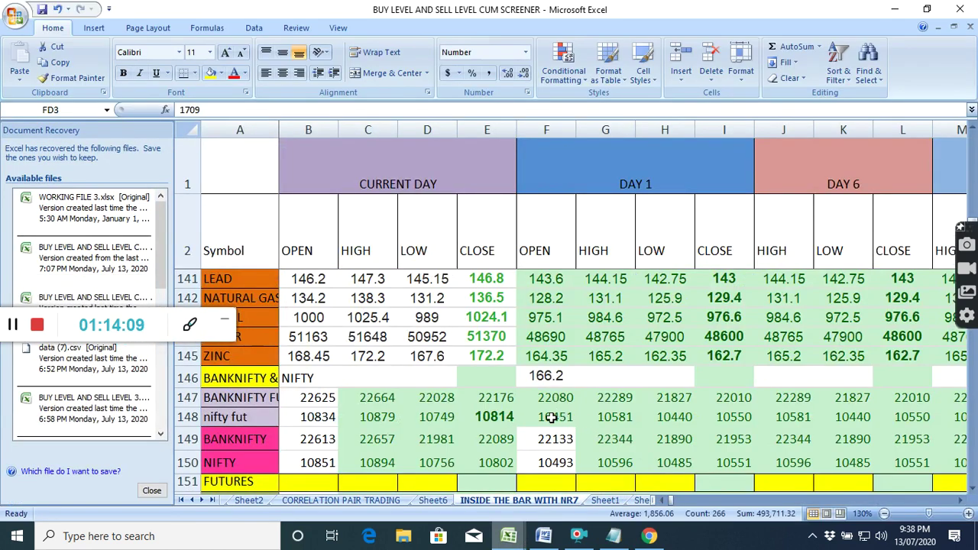
mouse_move(549, 537)
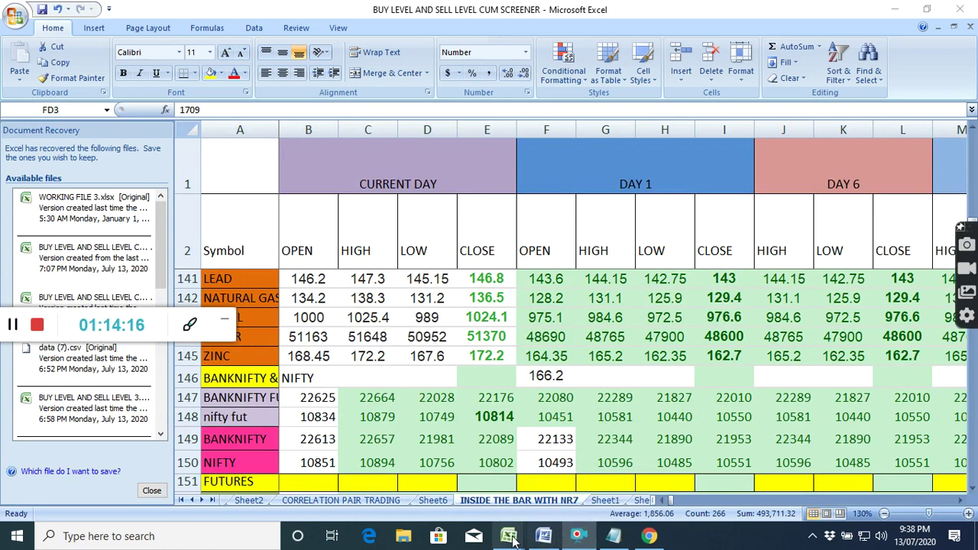
- Switch to the GANN 360 ANALYSIS workbook and examine the 360 degree price levels from the low and high in columns C and D
mouse_move(510, 538)
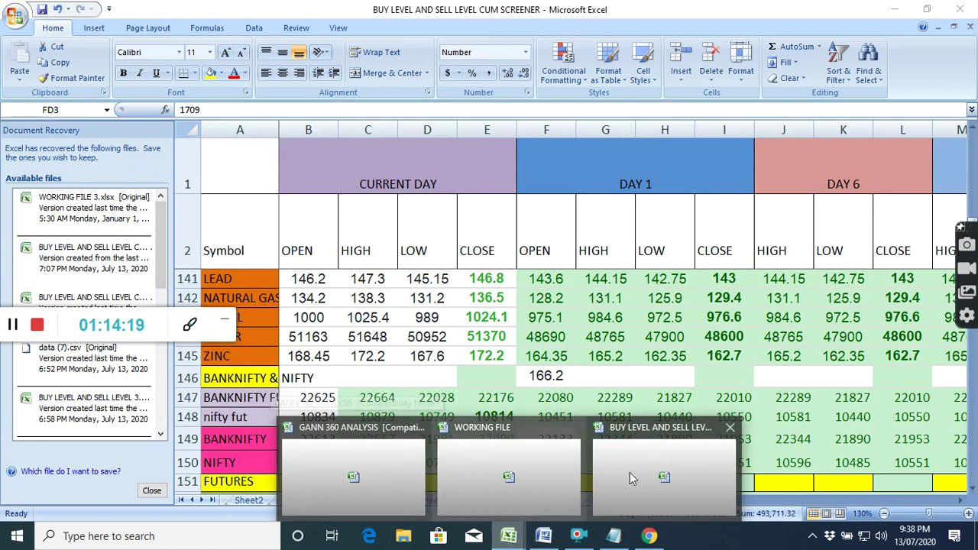
left_click(366, 473)
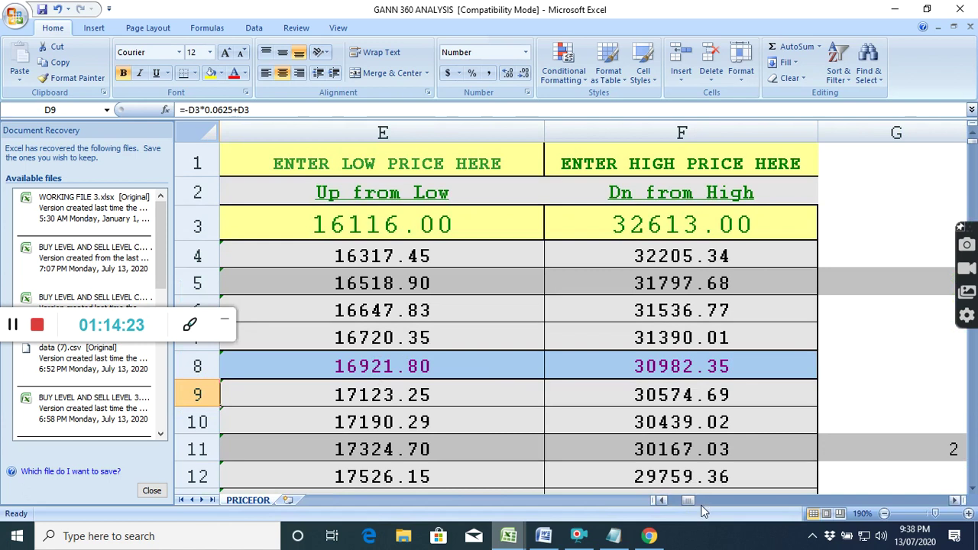
left_click_drag(677, 505, 680, 501)
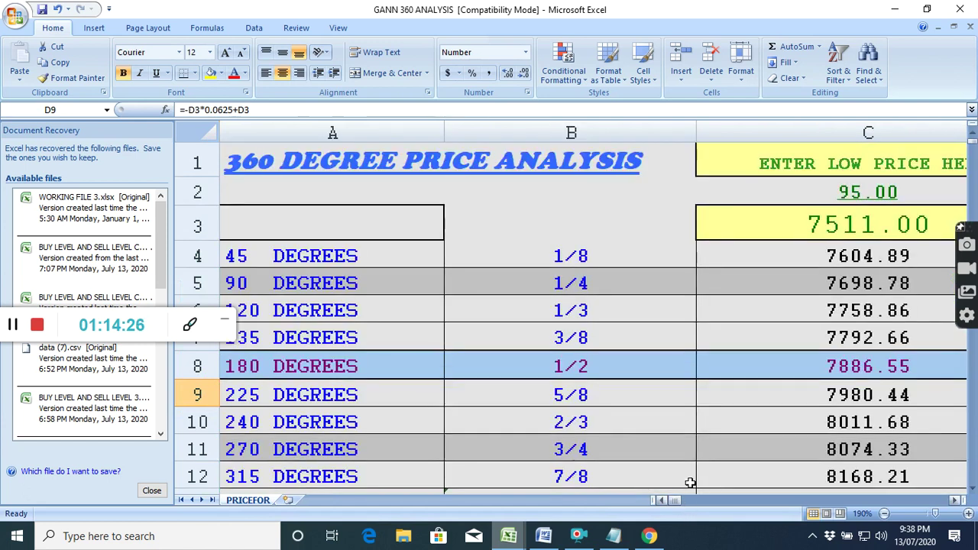
left_click(955, 500)
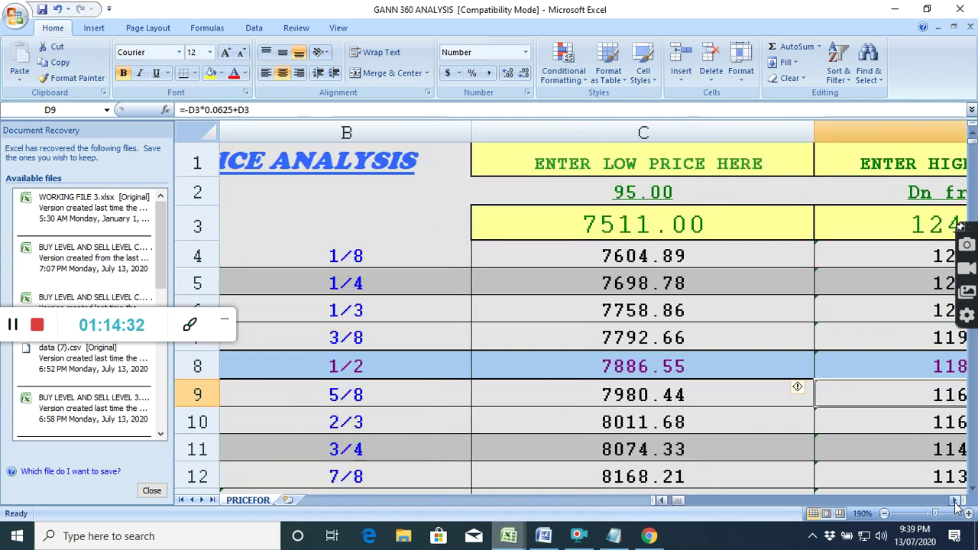
left_click(955, 501)
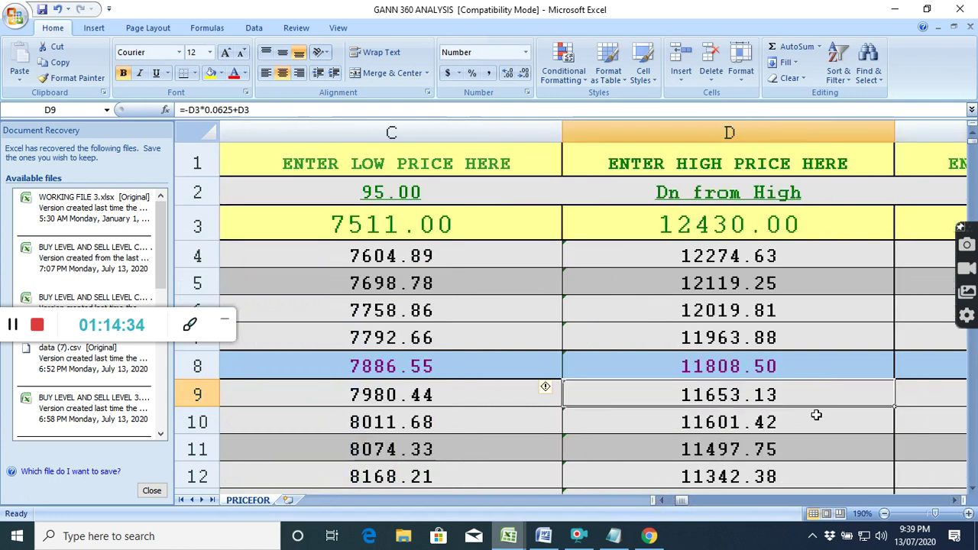
scroll(805, 408, "down", 4)
scroll(805, 408, "down", 1)
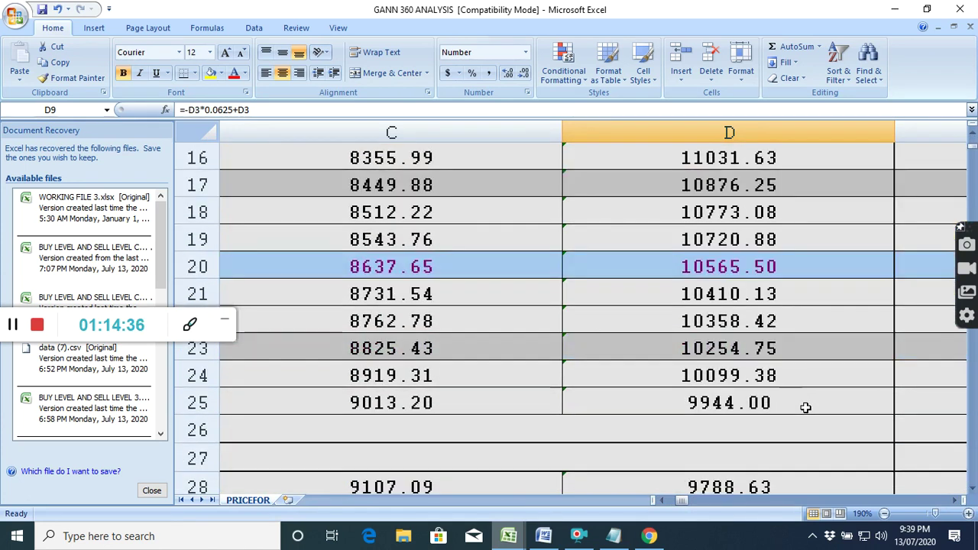
scroll(805, 408, "down", 2)
scroll(806, 406, "up", 3)
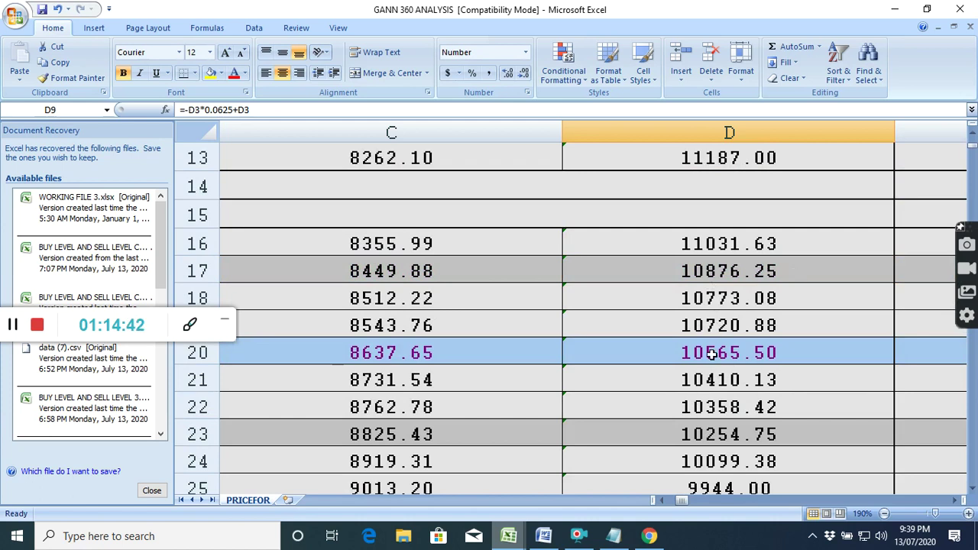
scroll(710, 368, "down", 1)
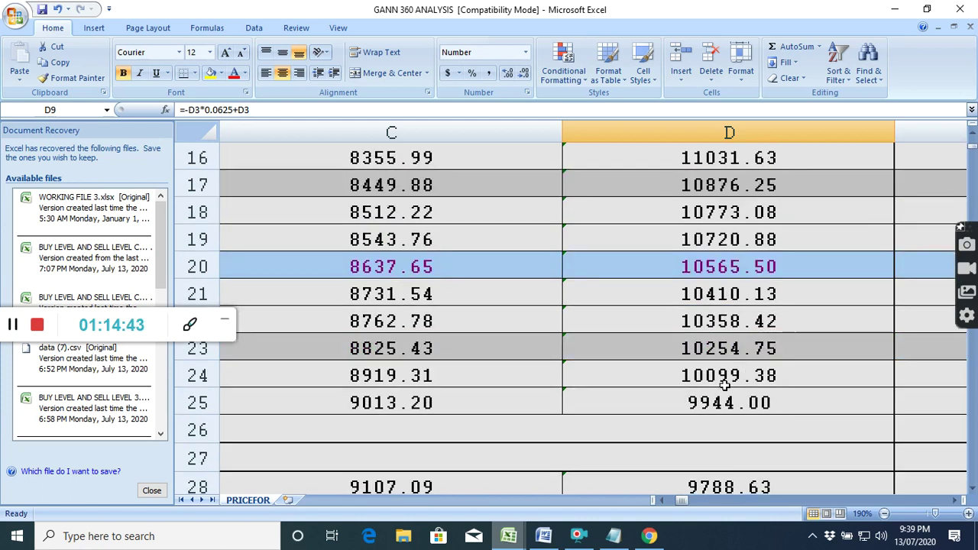
scroll(712, 407, "down", 3)
scroll(708, 436, "up", 1)
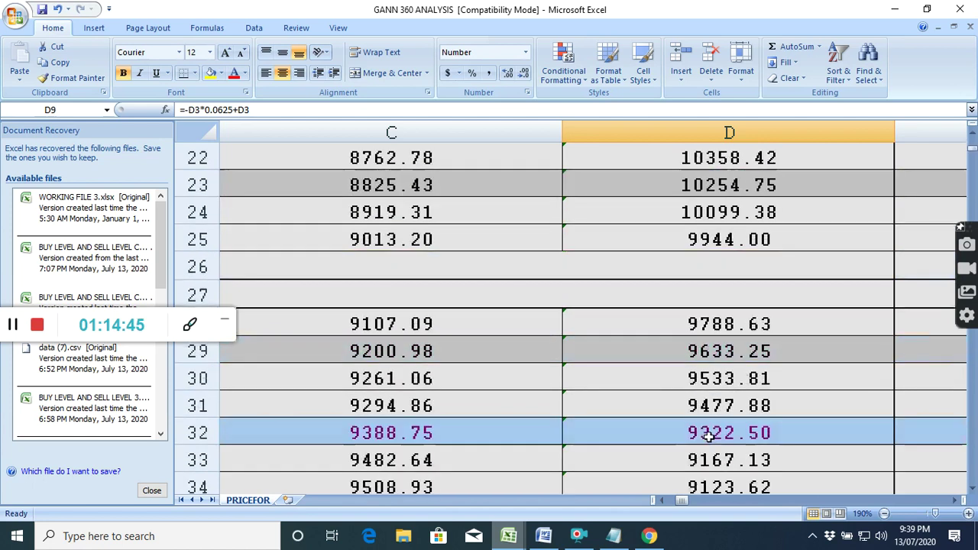
scroll(708, 434, "up", 6)
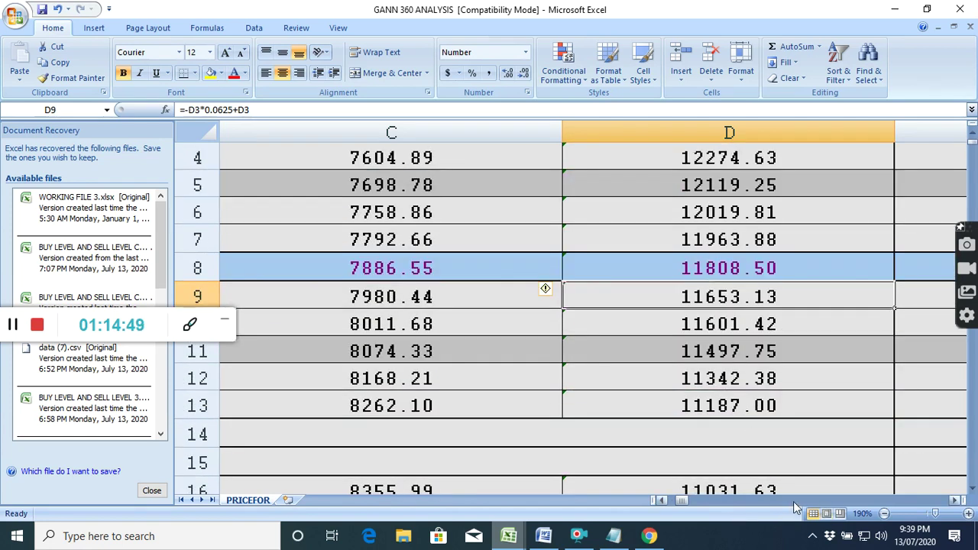
- Review the 360 degree price levels up from the low and down from the high in columns E and F
left_click_drag(680, 503, 686, 503)
scroll(673, 395, "down", 1)
scroll(674, 395, "down", 7)
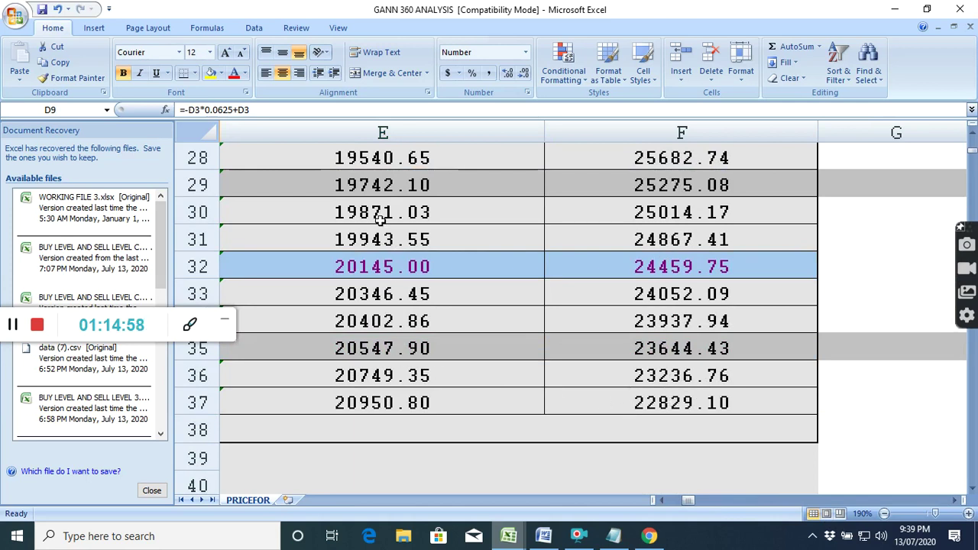
scroll(476, 359, "up", 2)
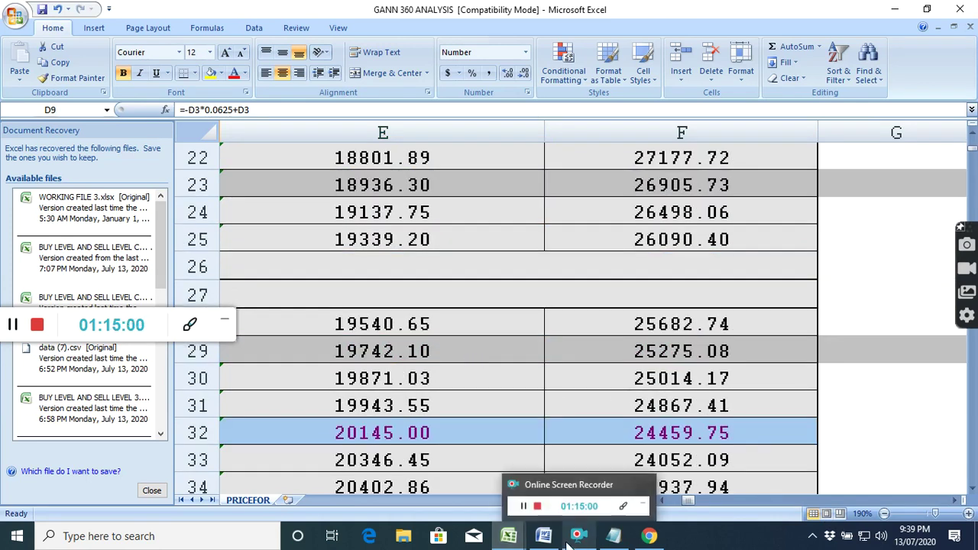
- Return to the Notepad notes and add the line "NIFTY BANK NIFTY LONG TERM SUPPRT RESISTANCES DIKHYA", followed by a new empty line
left_click(544, 537)
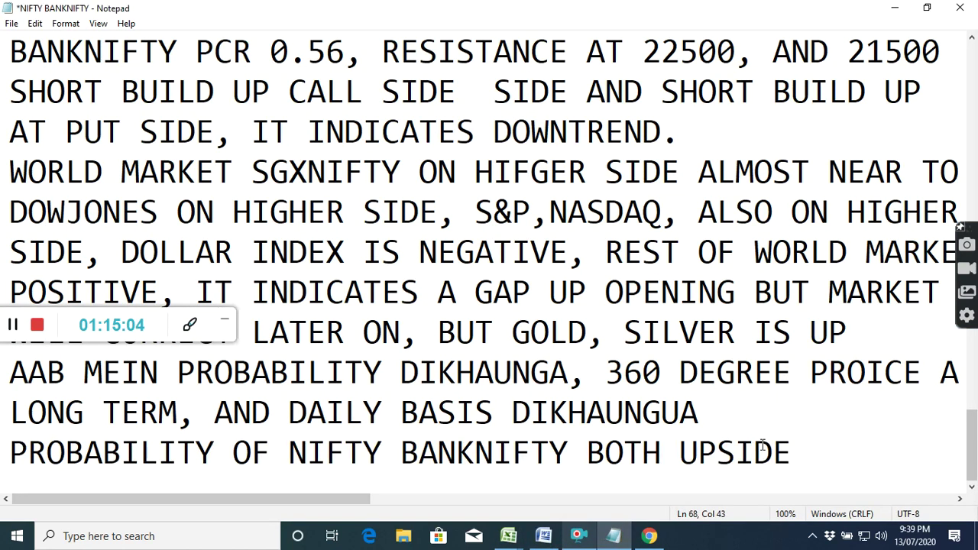
key("Return")
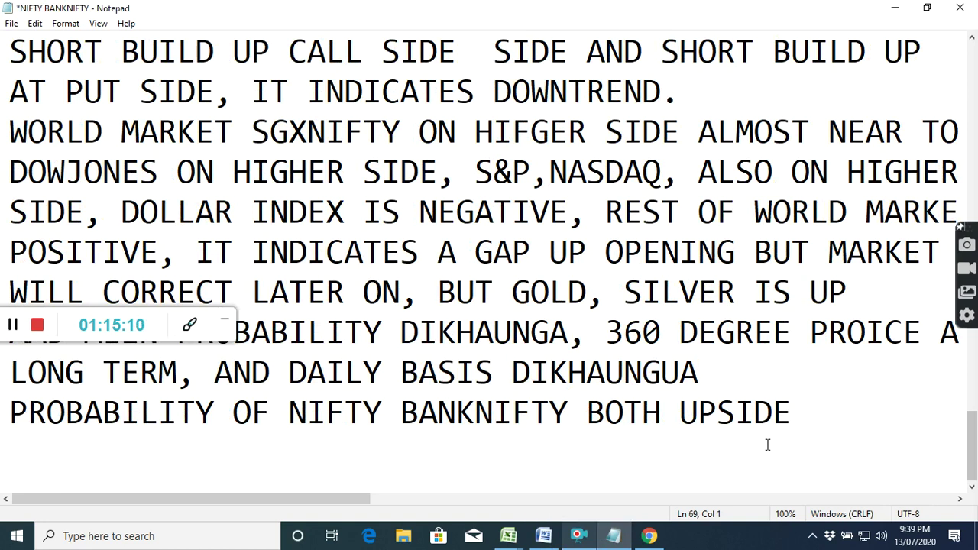
type("NIFTY ")
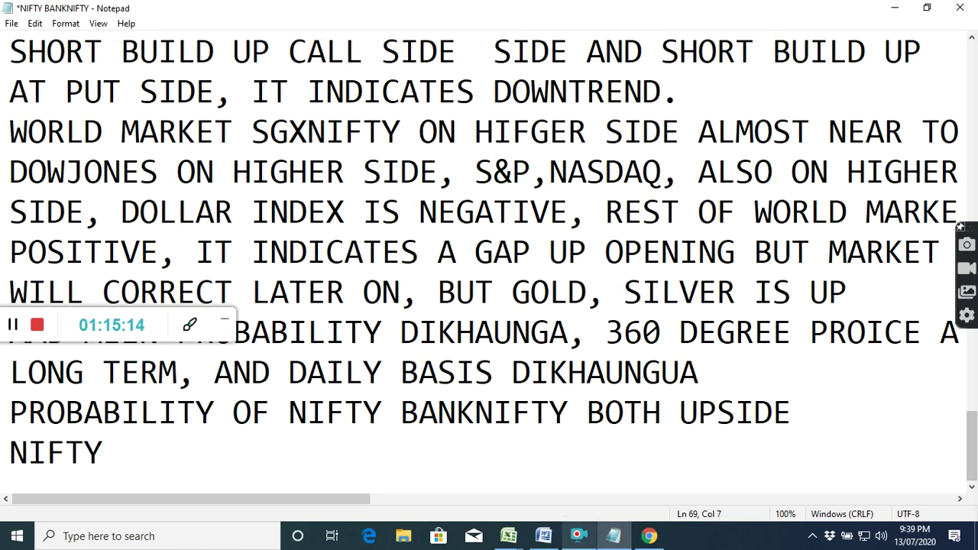
type("BANK N")
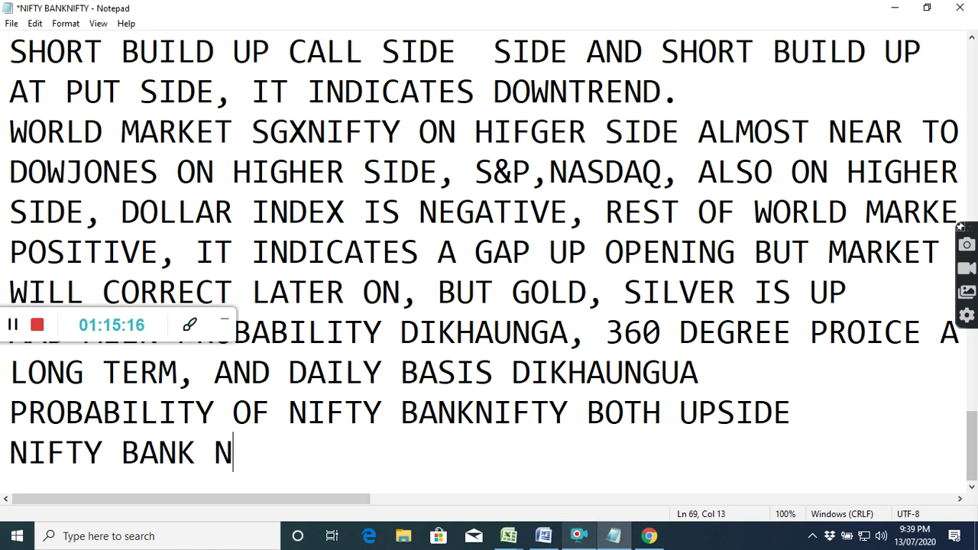
type("IFTY")
type(" L")
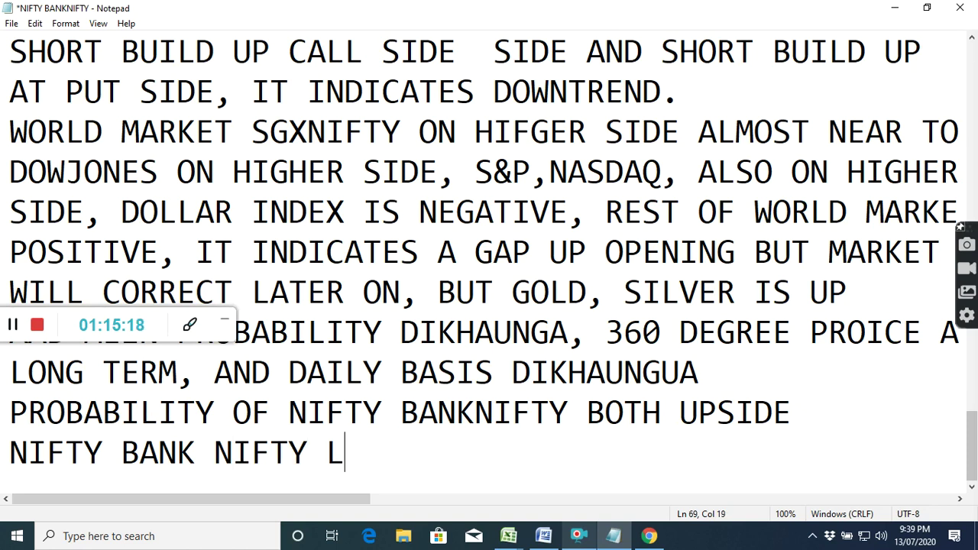
type("ONG TERM ")
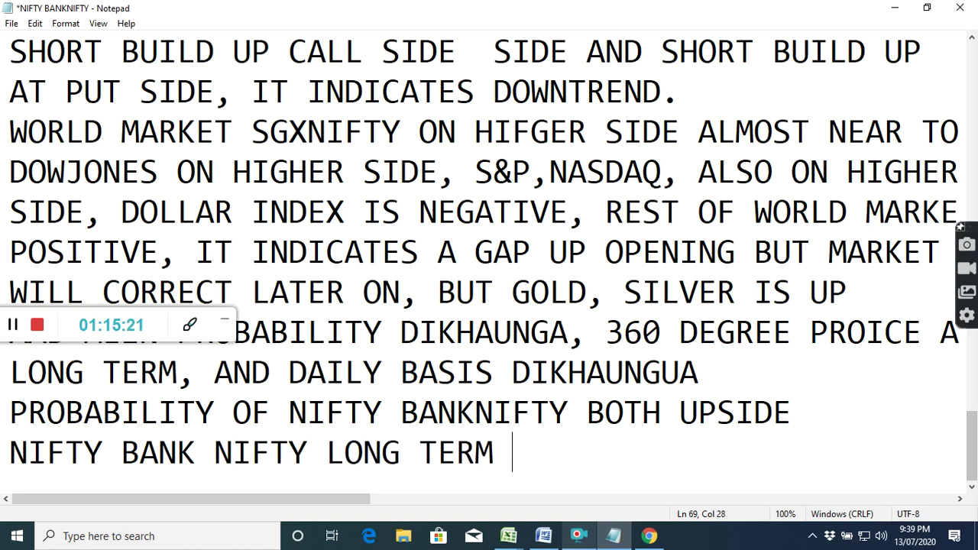
type("SUPP")
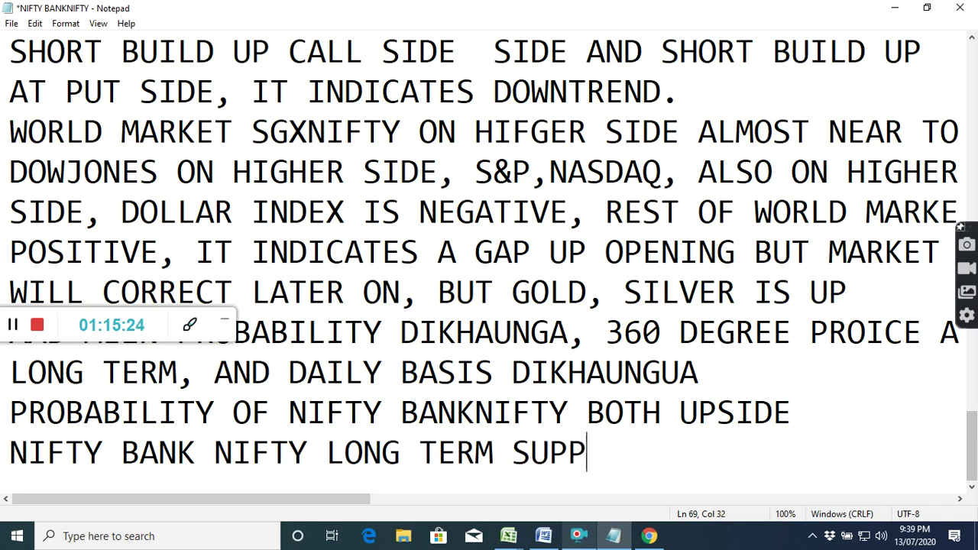
type("RT RE")
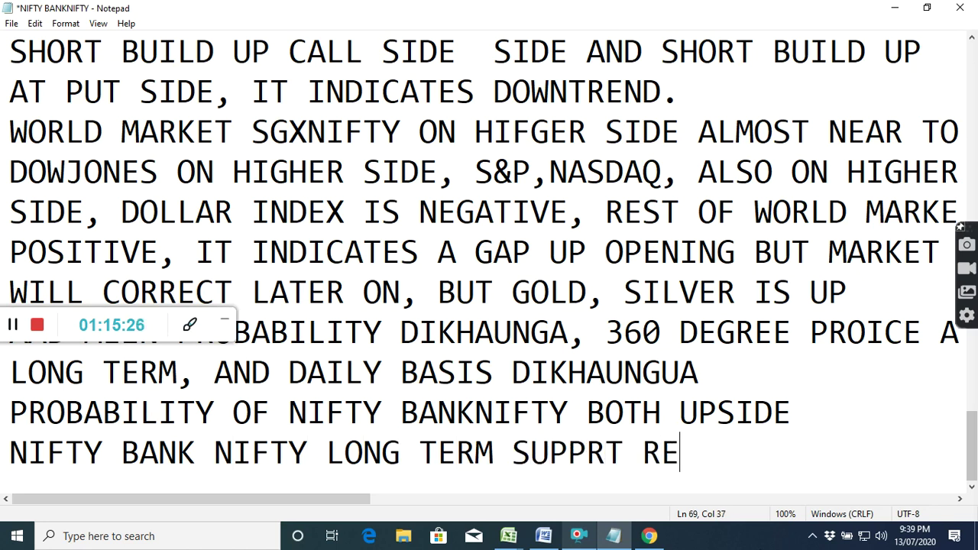
type("SISTA")
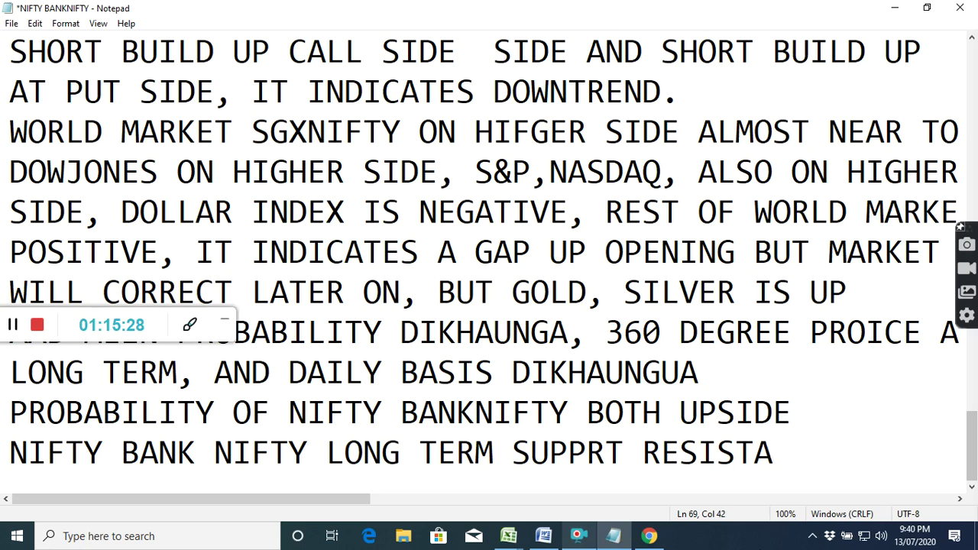
type("NCES DI")
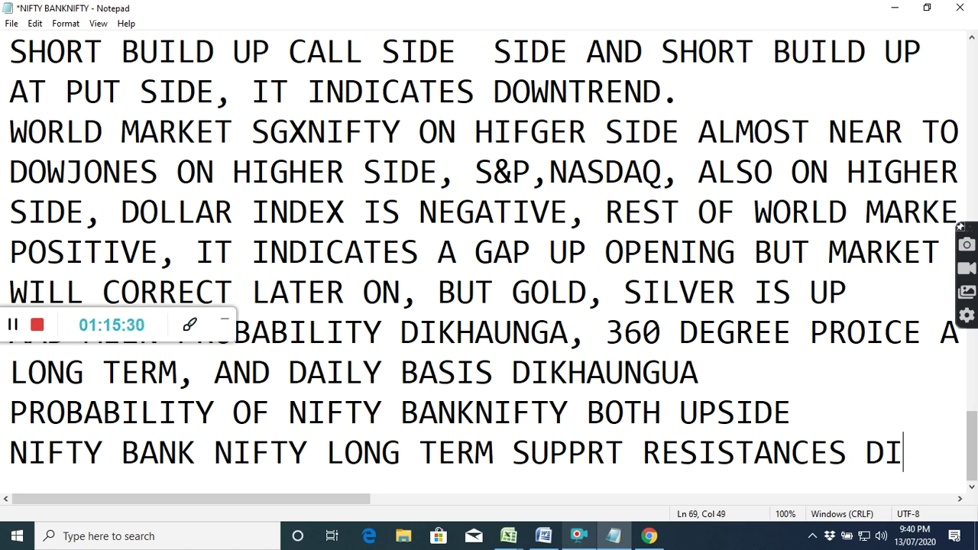
type("KHYA")
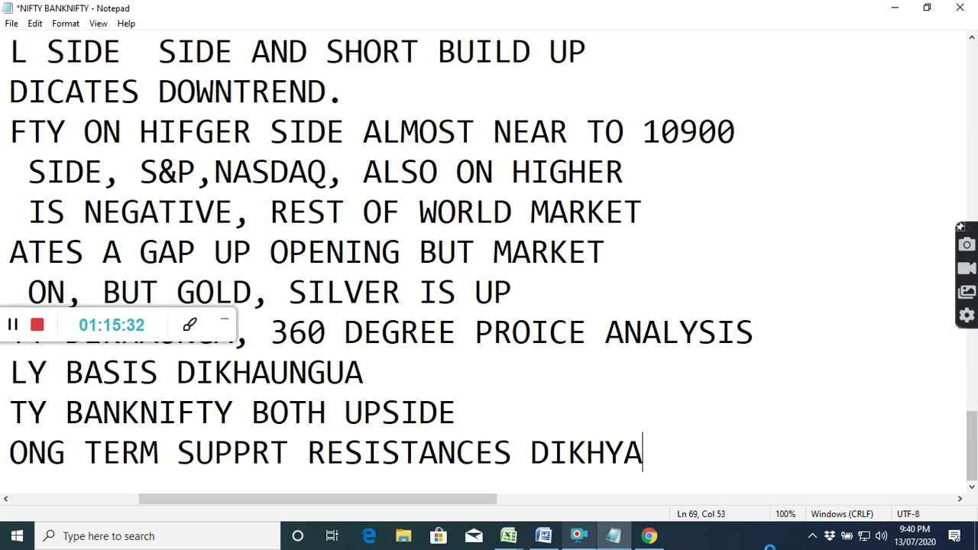
key("Return")
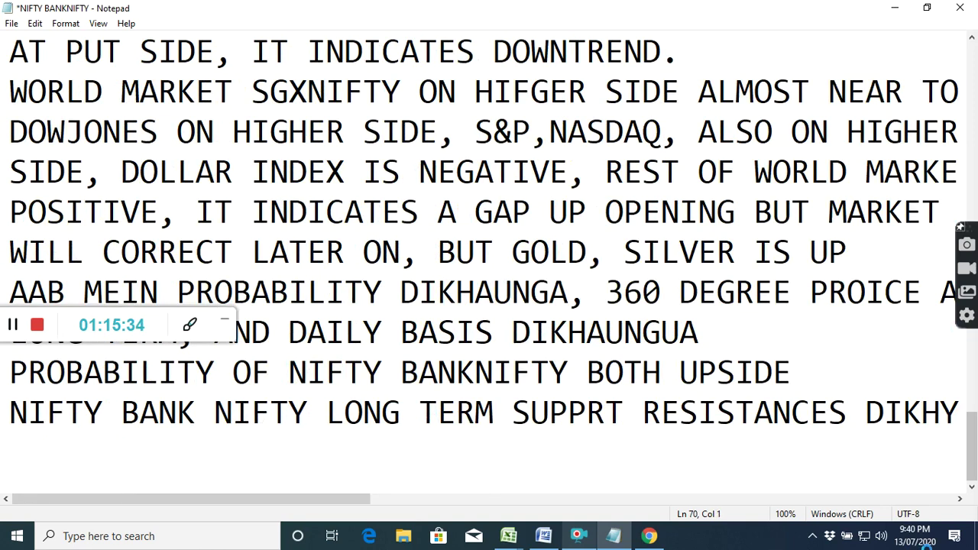
left_click(648, 536)
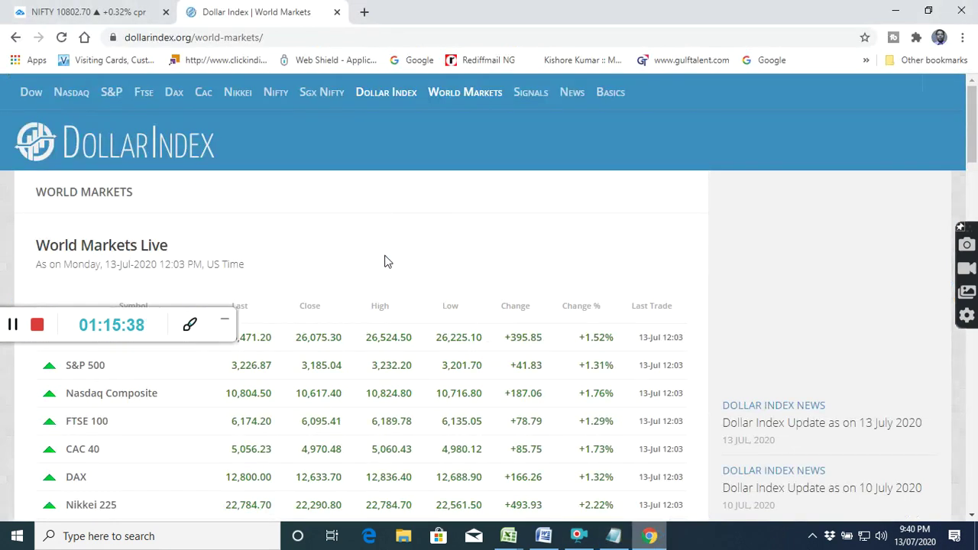
left_click(508, 536)
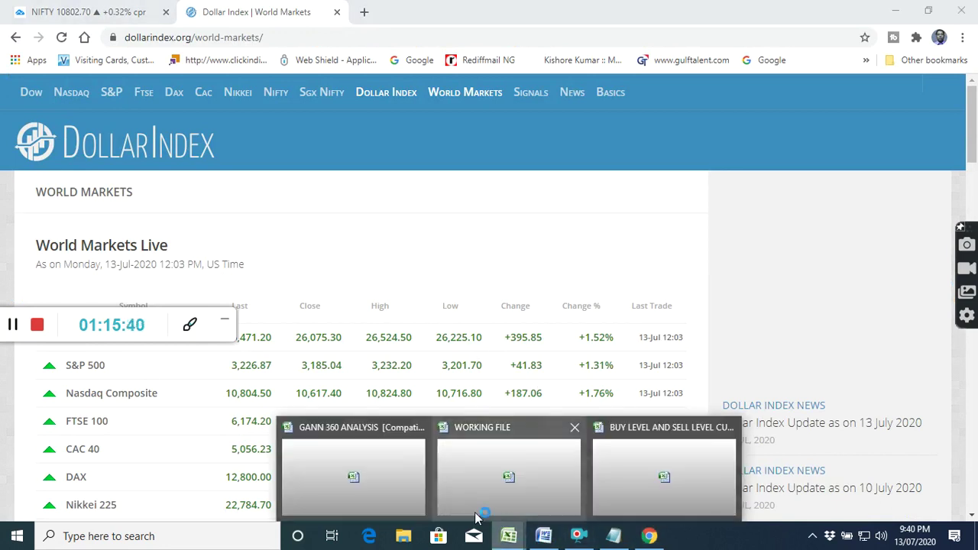
left_click(350, 476)
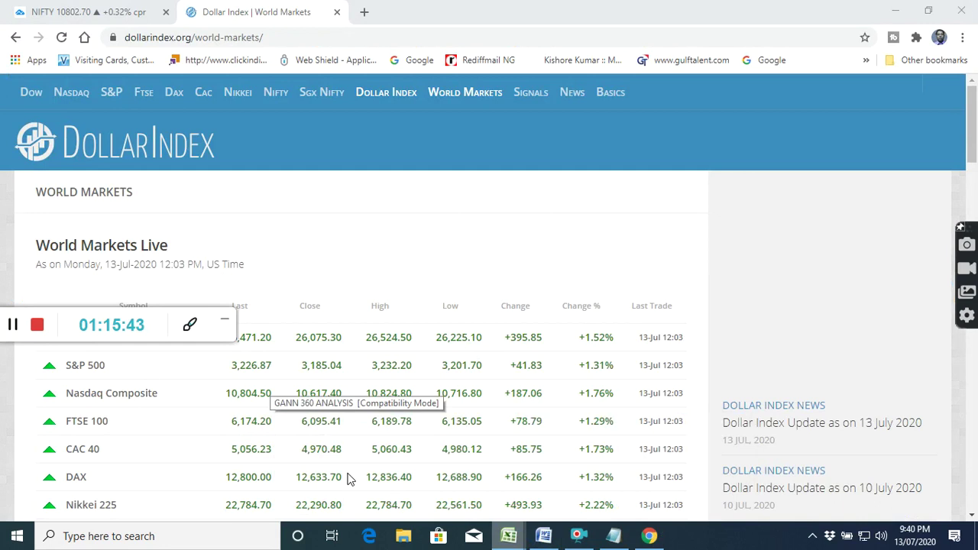
mouse_move(508, 535)
left_click(520, 481)
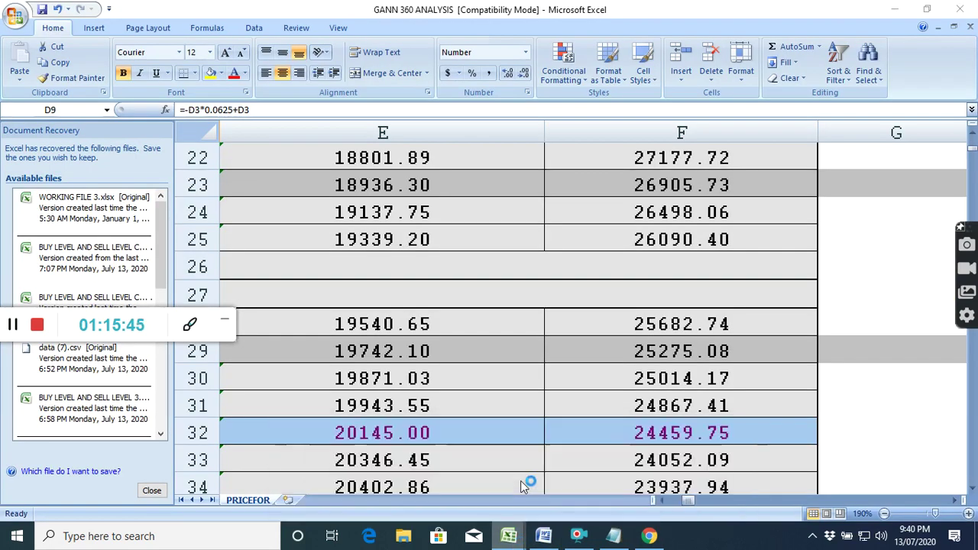
- Switch to the BUY LEVEL AND SELL LEVEL CUM SCREENER workbook and open its ALLBUY SELL LEVELSCUM SCREENER1 sheet
mouse_move(508, 536)
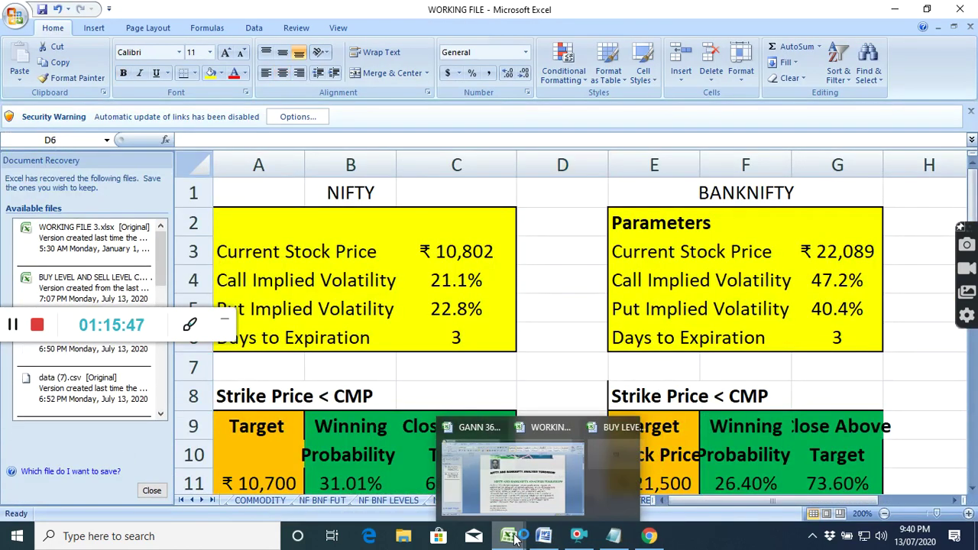
left_click(647, 470)
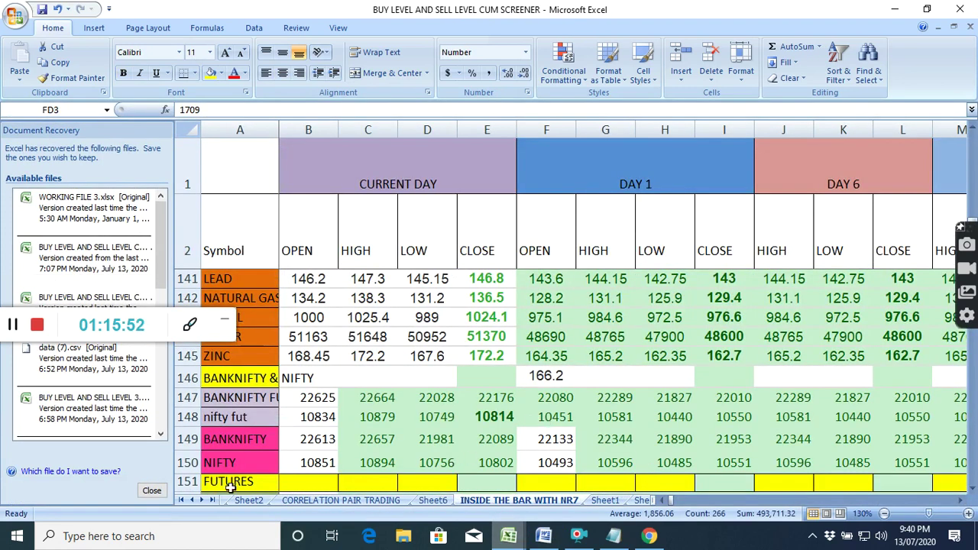
left_click(196, 501)
left_click(196, 501)
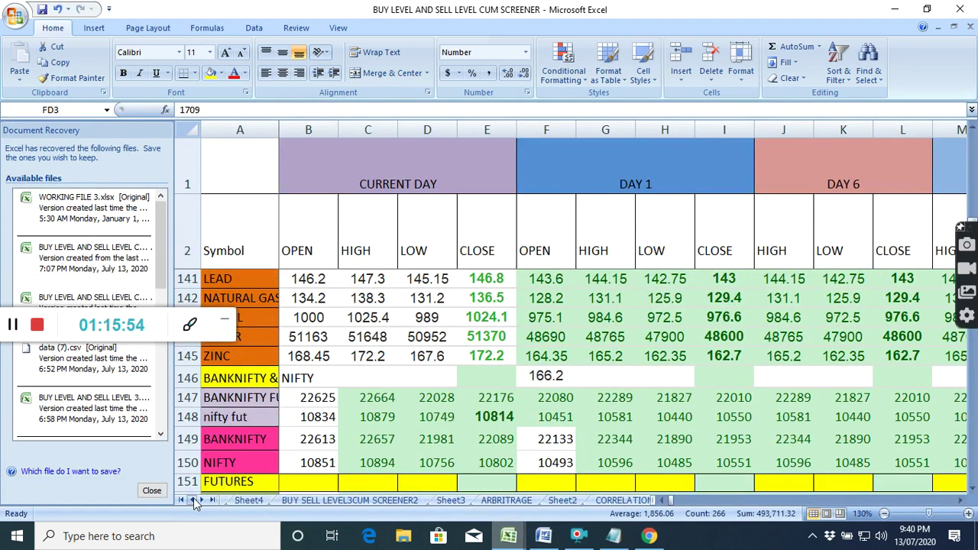
left_click(195, 501)
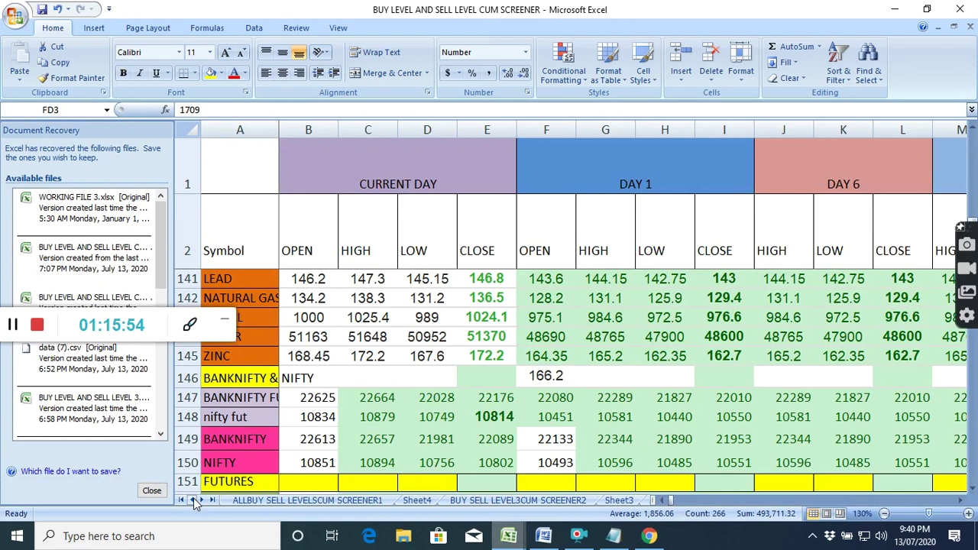
left_click(278, 501)
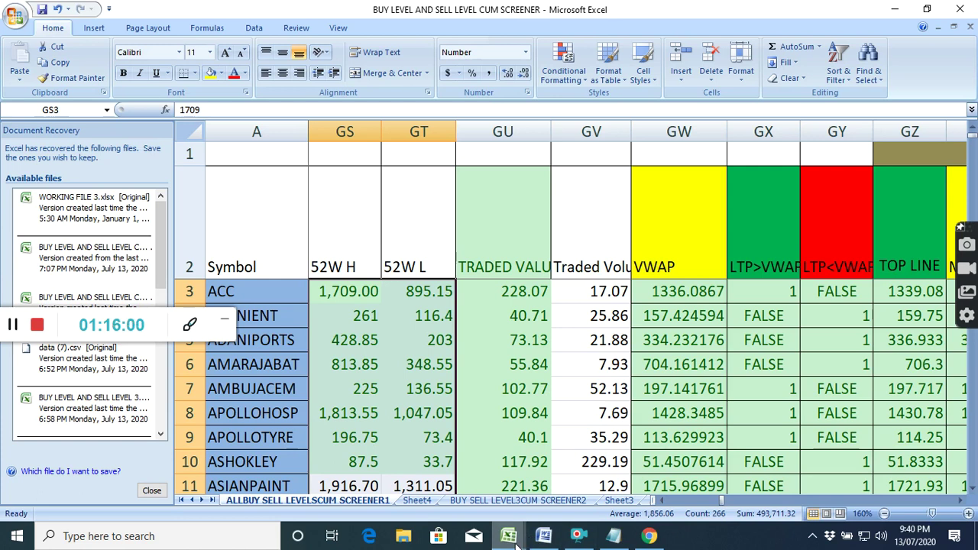
mouse_move(516, 542)
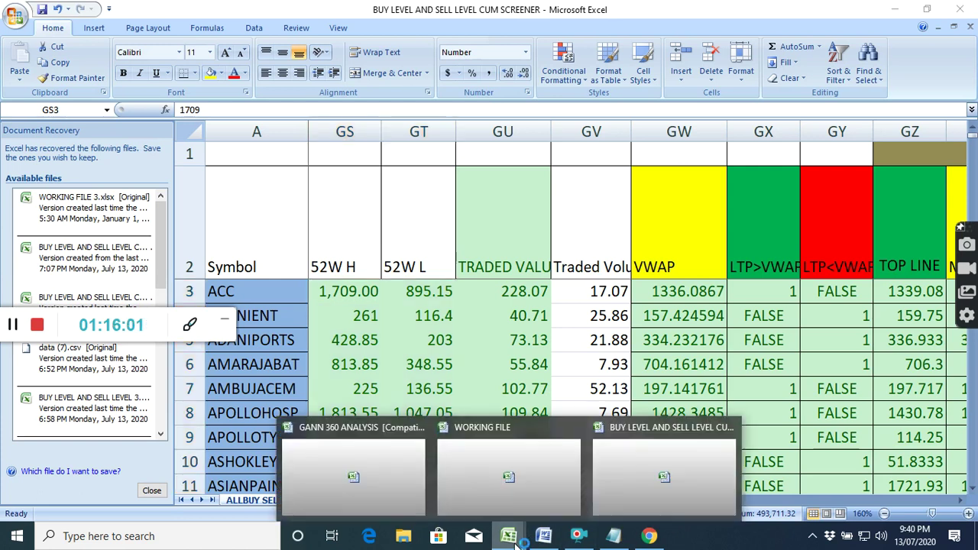
left_click(649, 535)
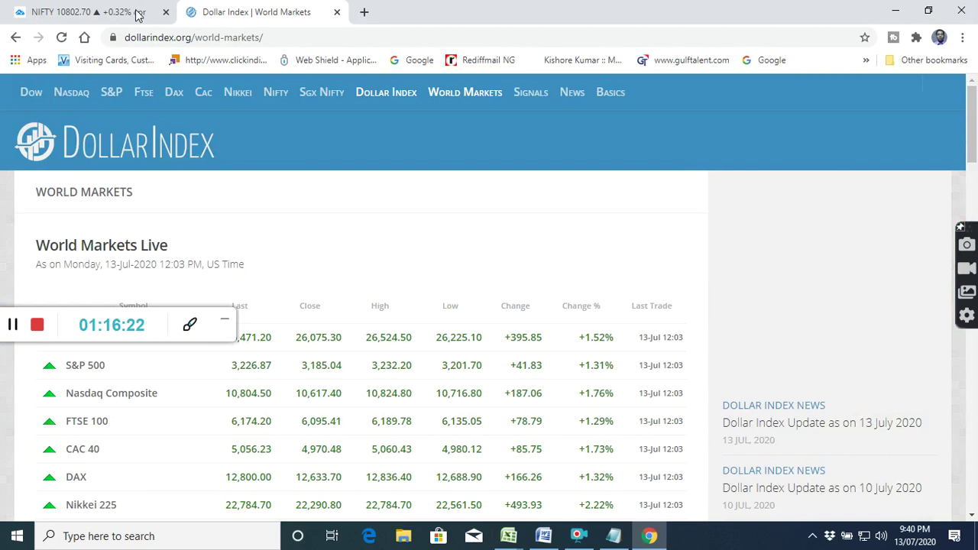
left_click(138, 16)
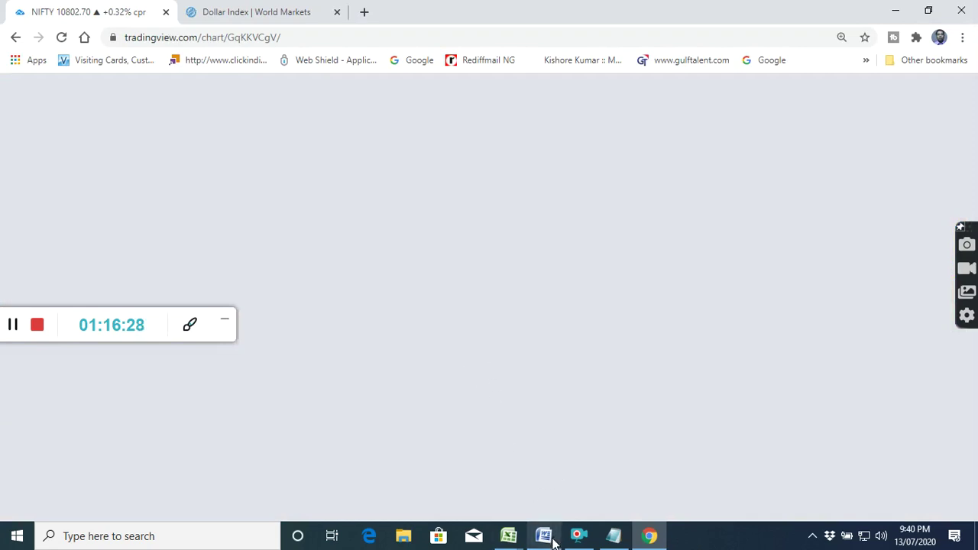
mouse_move(509, 537)
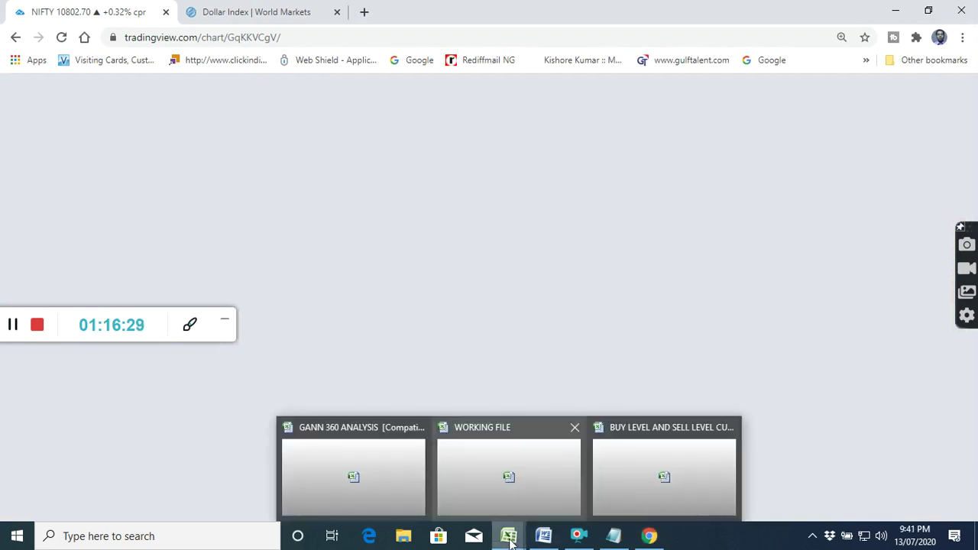
left_click(390, 480)
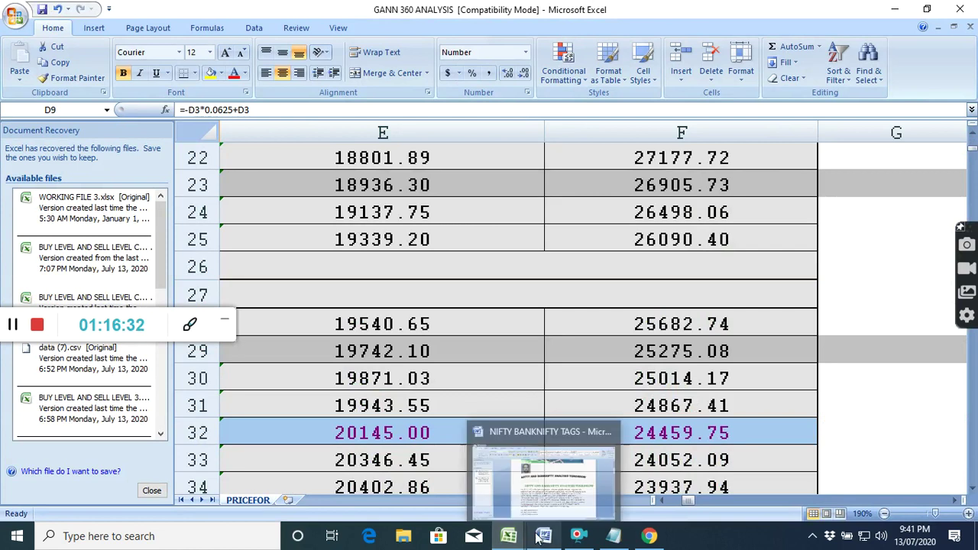
- Return to the BUY LEVEL AND SELL LEVEL CUM SCREENER workbook and locate the BANKNIFTY and NIFTY index and futures rows
mouse_move(514, 541)
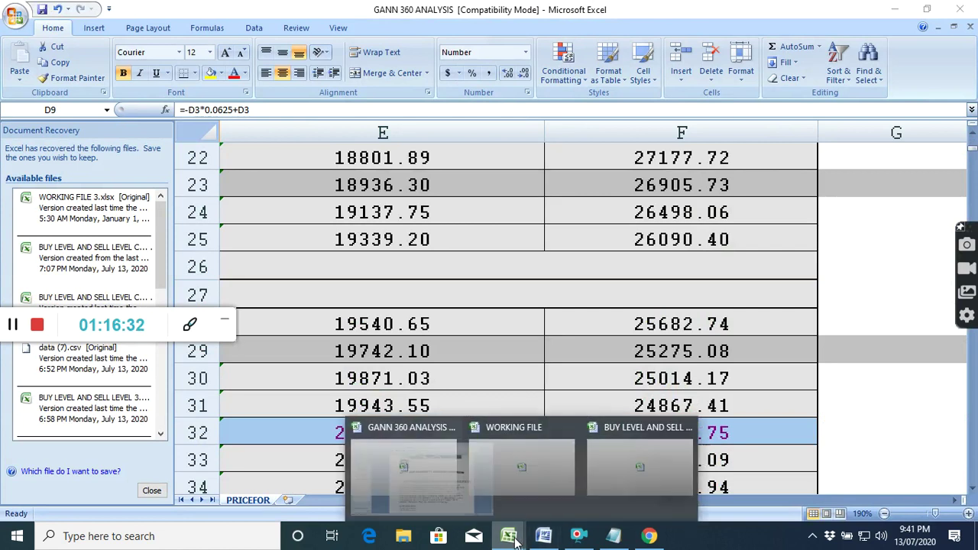
left_click(663, 468)
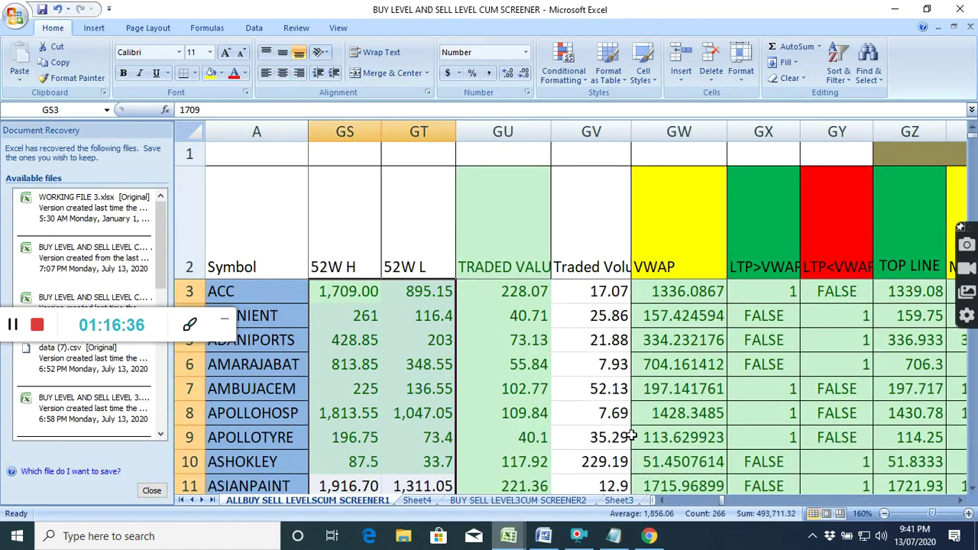
scroll(625, 458, "down", 15)
scroll(628, 431, "down", 20)
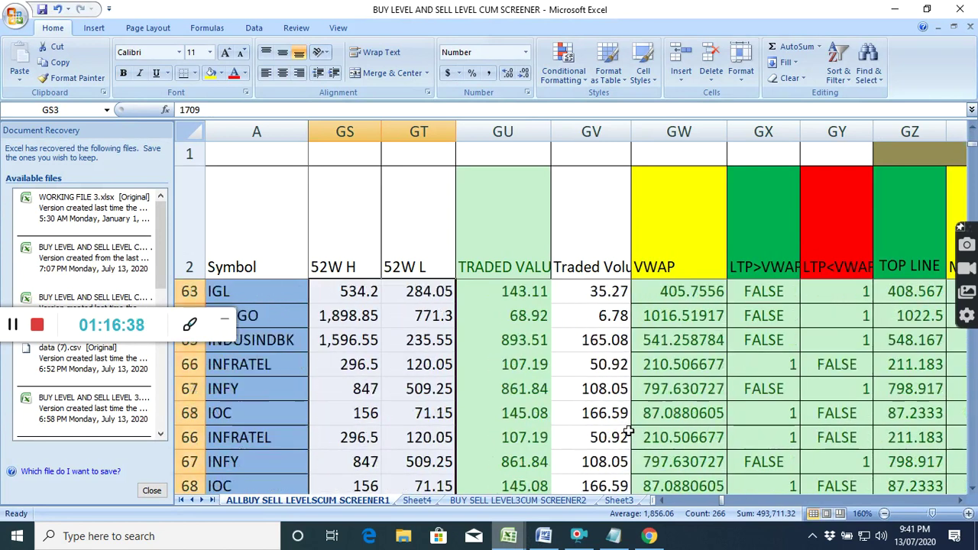
scroll(628, 430, "down", 3)
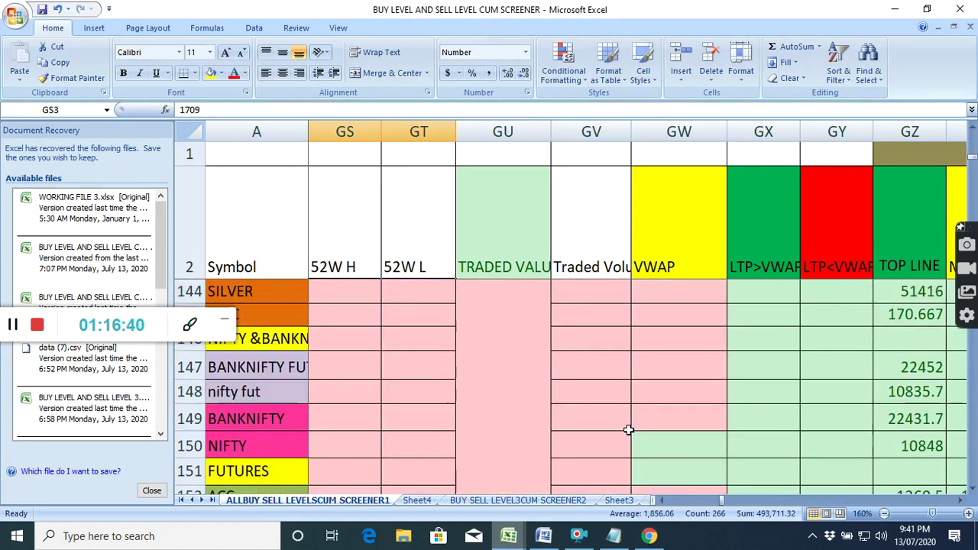
scroll(628, 430, "up", 2)
scroll(628, 430, "down", 2)
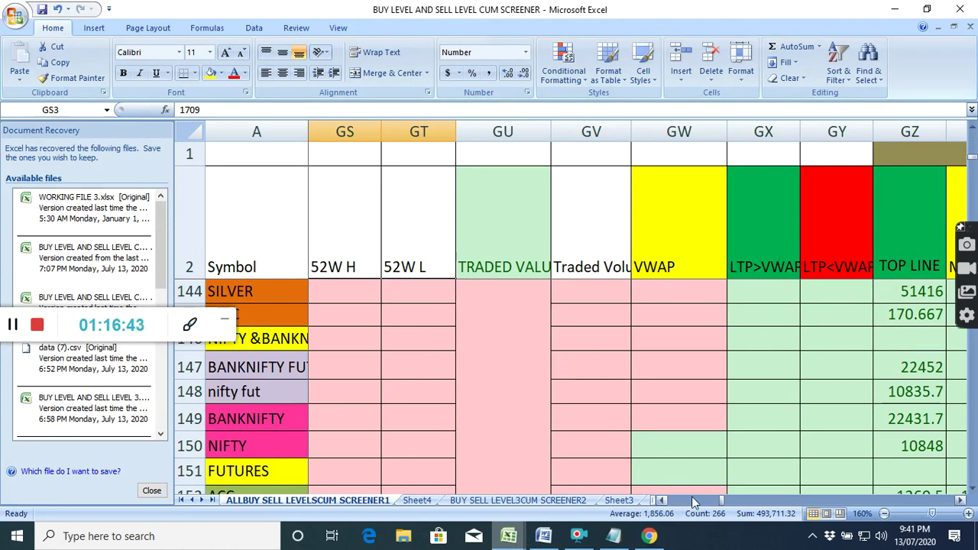
- Examine the upside and downside 360 degree price levels of the first, second and third cycles for the NIFTY and BANKNIFTY rows
left_click_drag(722, 504, 786, 510)
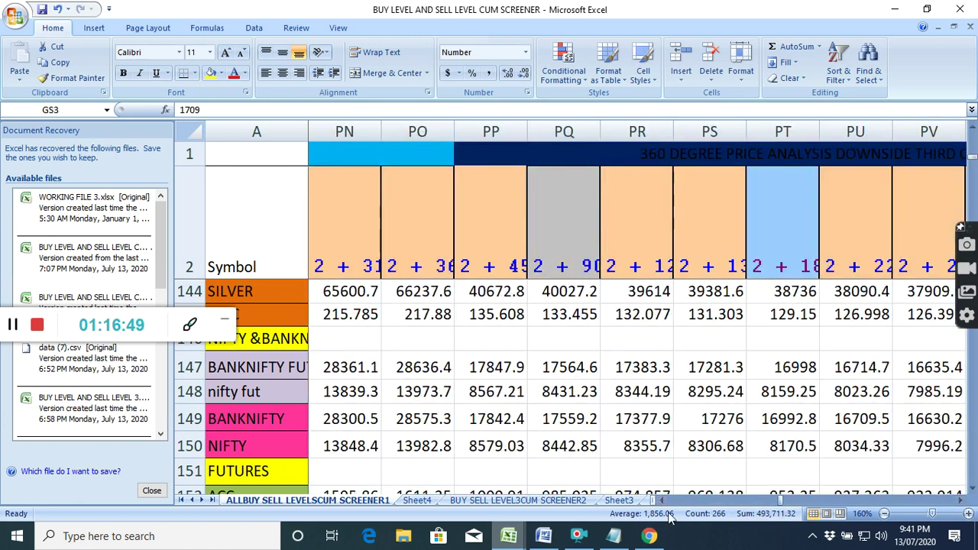
left_click(662, 500)
left_click_drag(661, 501, 662, 501)
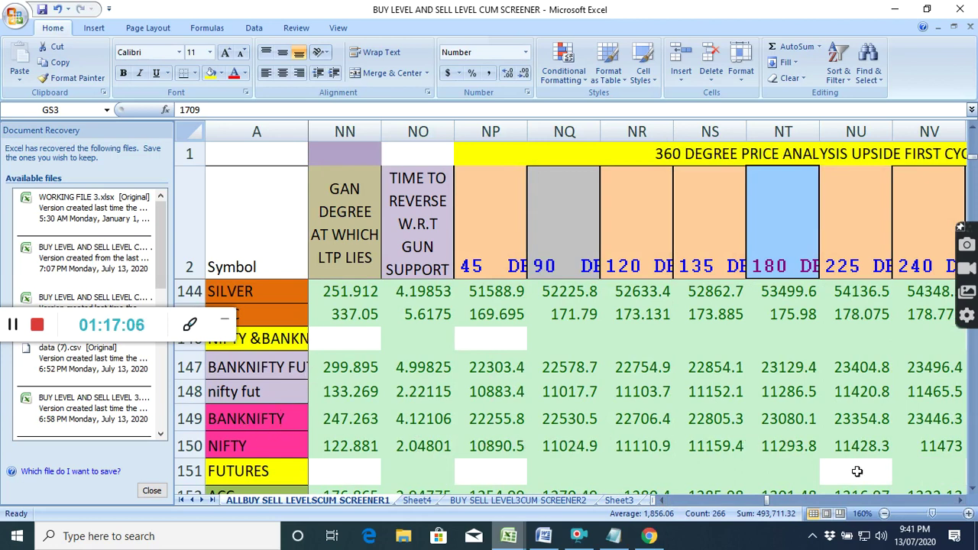
scroll(965, 504, "right", 9)
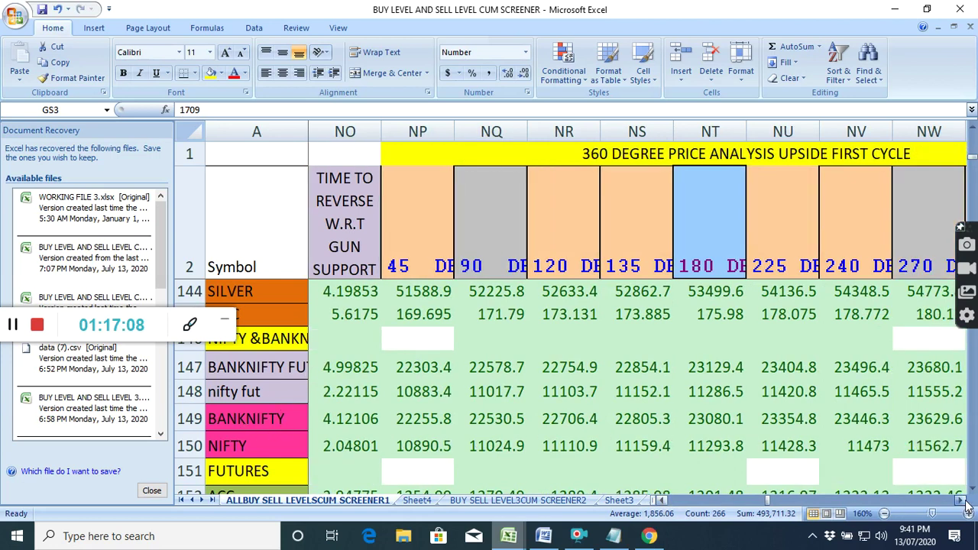
scroll(965, 504, "right", 9)
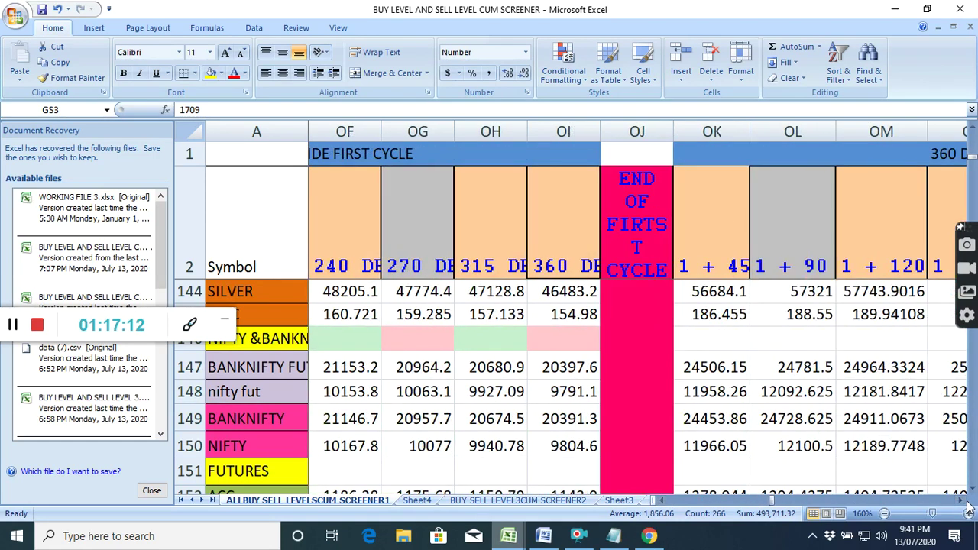
scroll(964, 504, "right", 12)
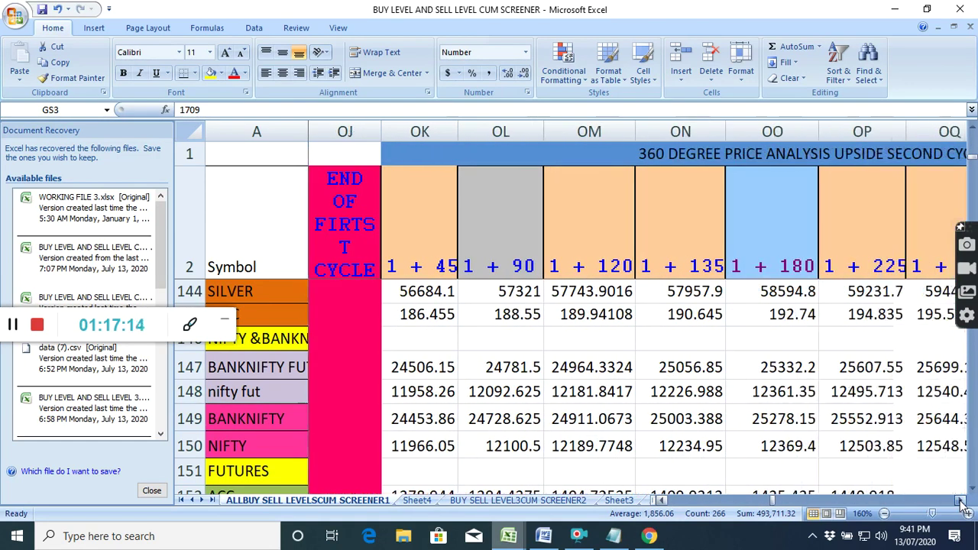
scroll(962, 504, "right", 20)
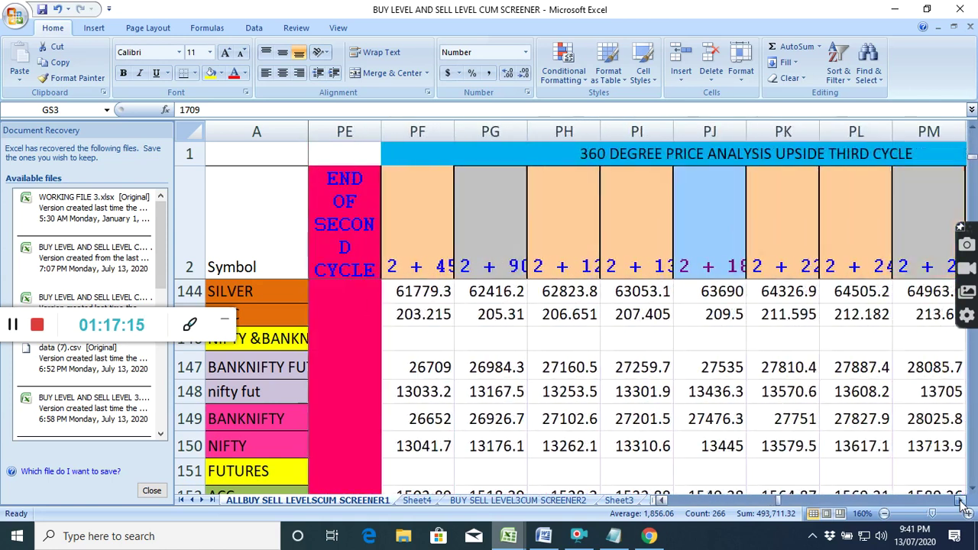
scroll(964, 504, "right", 11)
- Switch to the Notepad notes and add the line "NIFTY BANKNIFTY INDEX AND FUT KA 360 PRICE ANALYSIS TINO CYCLE"
mouse_move(585, 541)
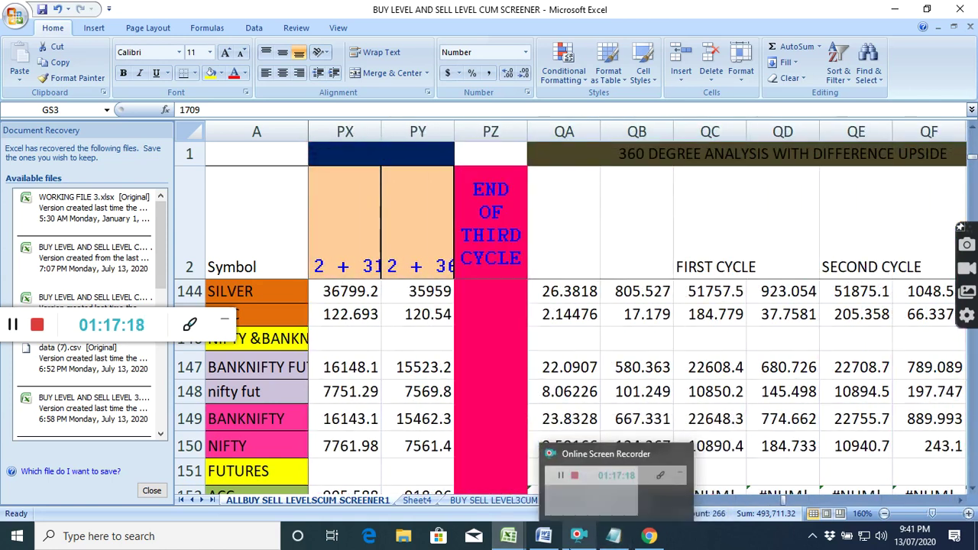
left_click(616, 538)
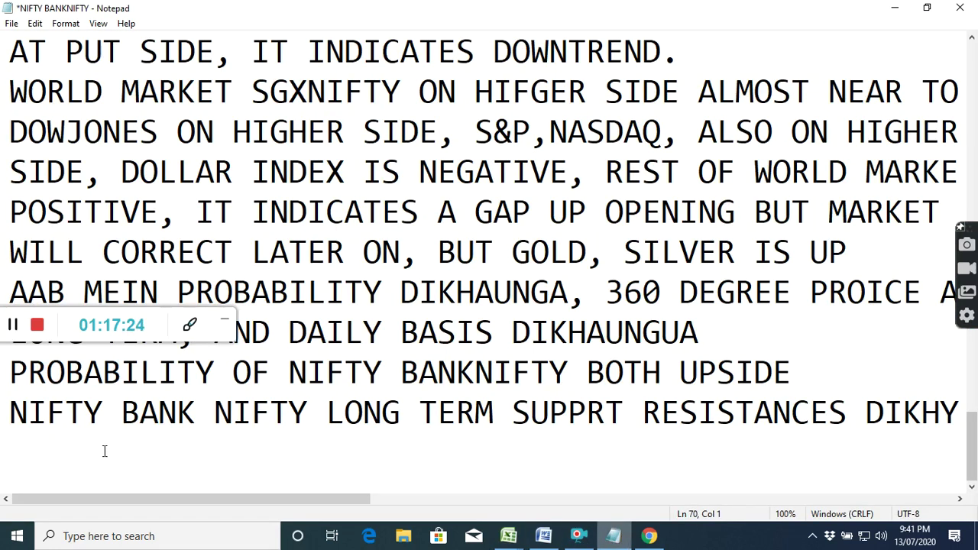
type("NIFTY")
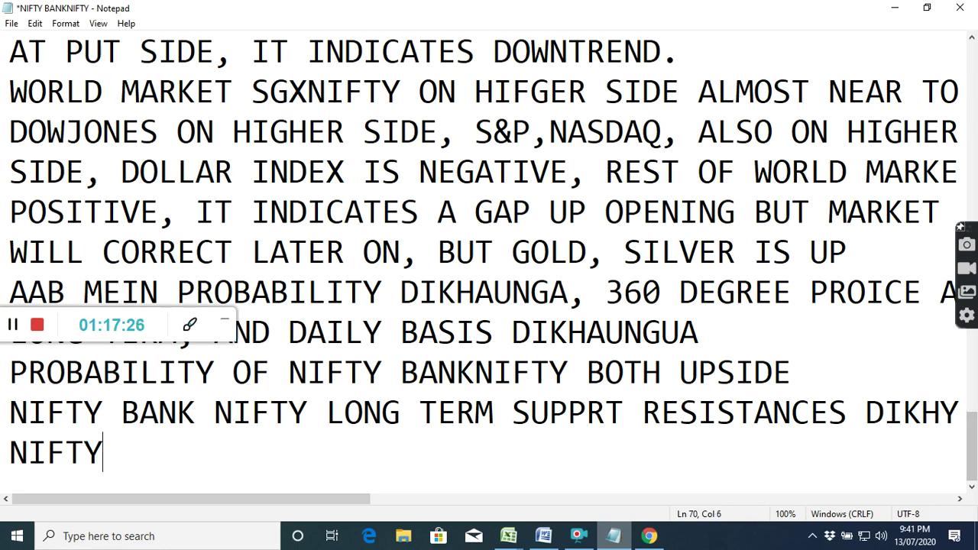
type(" BANKNI")
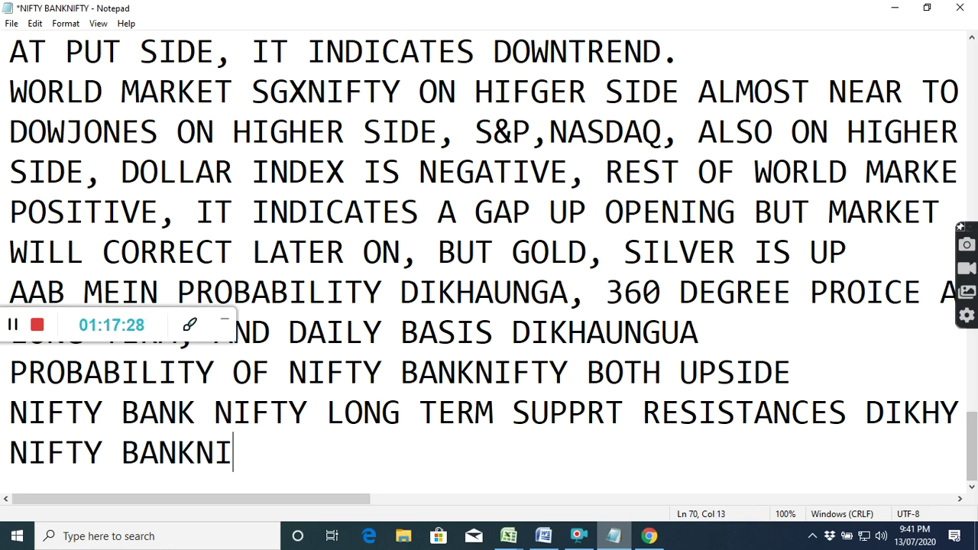
type("FTY INDE")
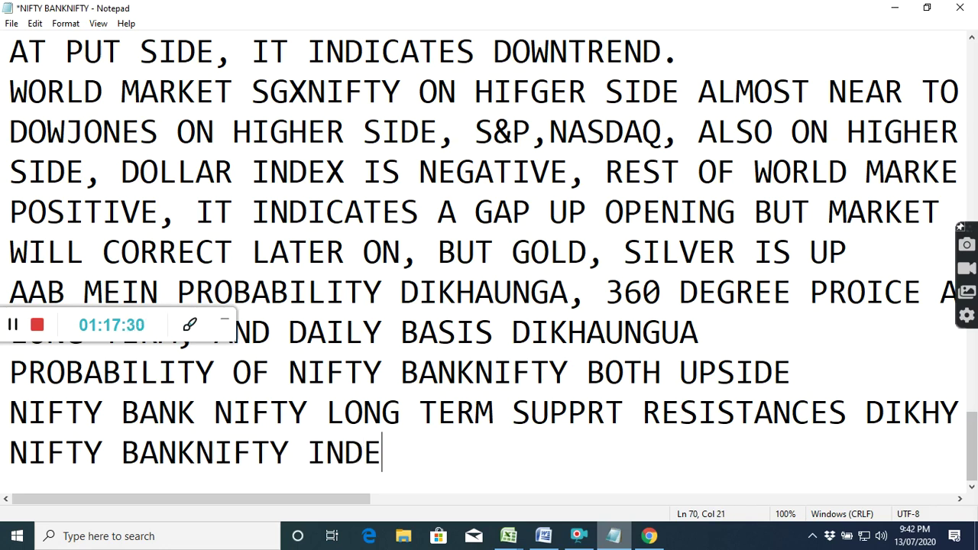
type("X AND ")
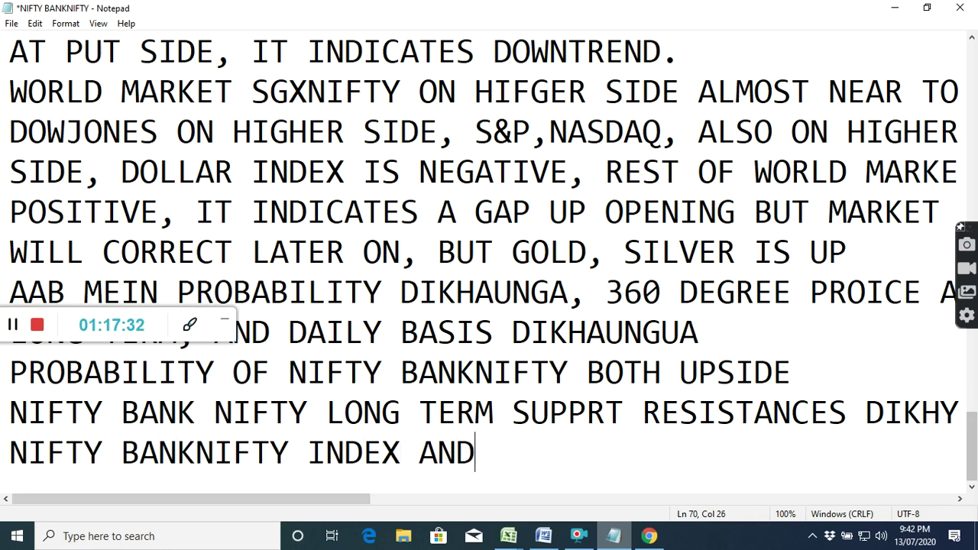
type("FI")
key("BackSpace")
type("UT KA ")
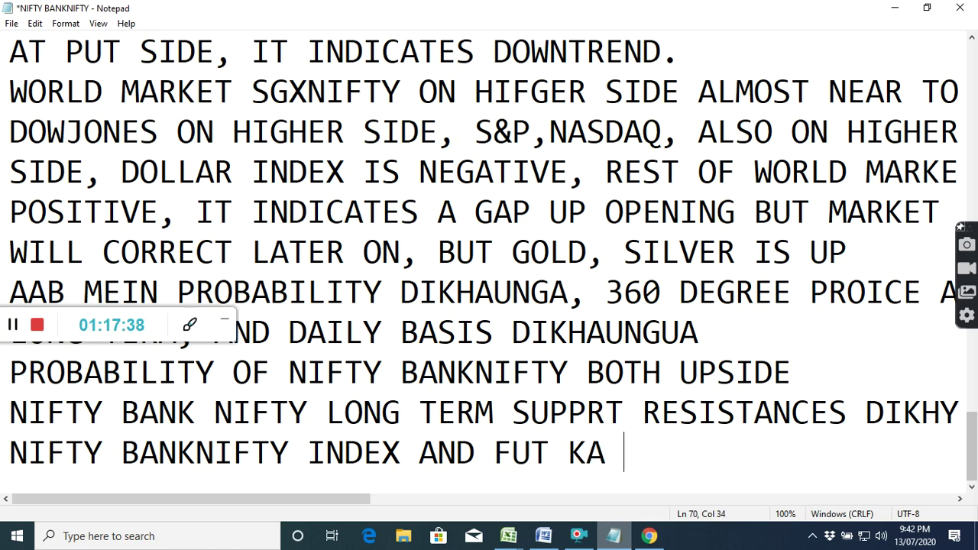
type("36")
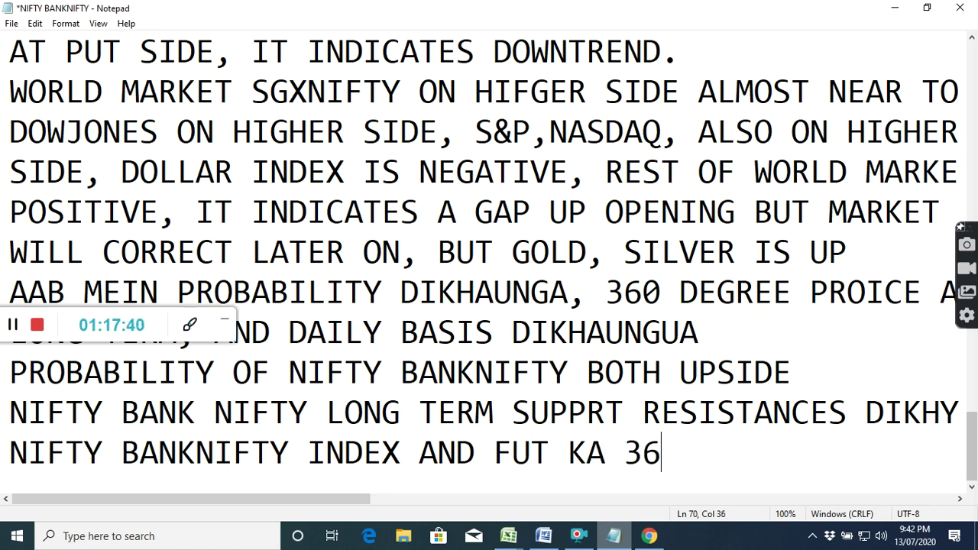
type("0 PRI")
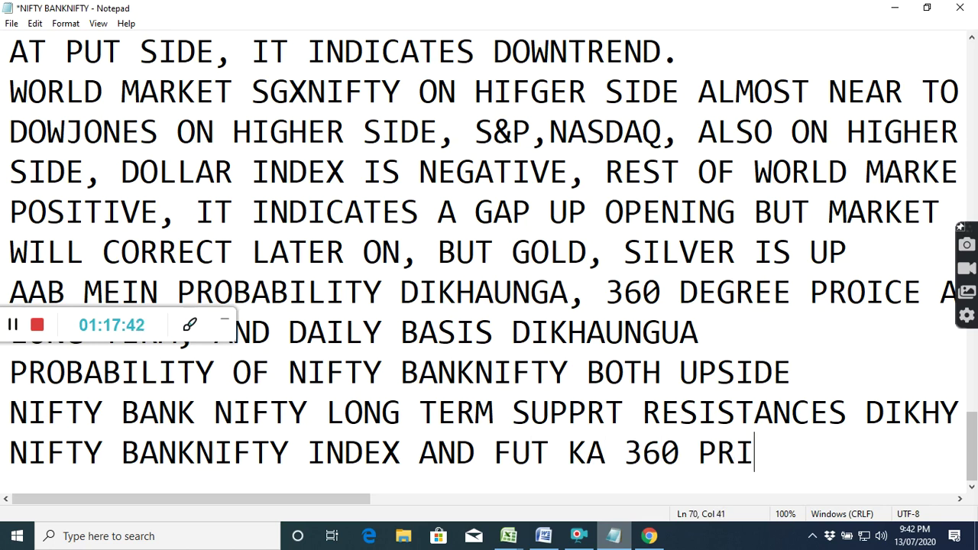
type("CE ANALU")
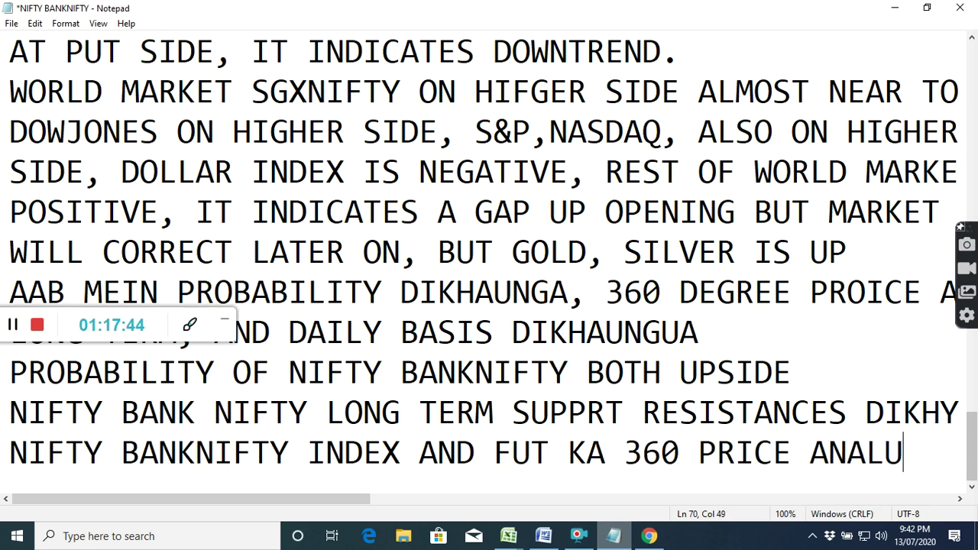
key("BackSpace")
type("YSI")
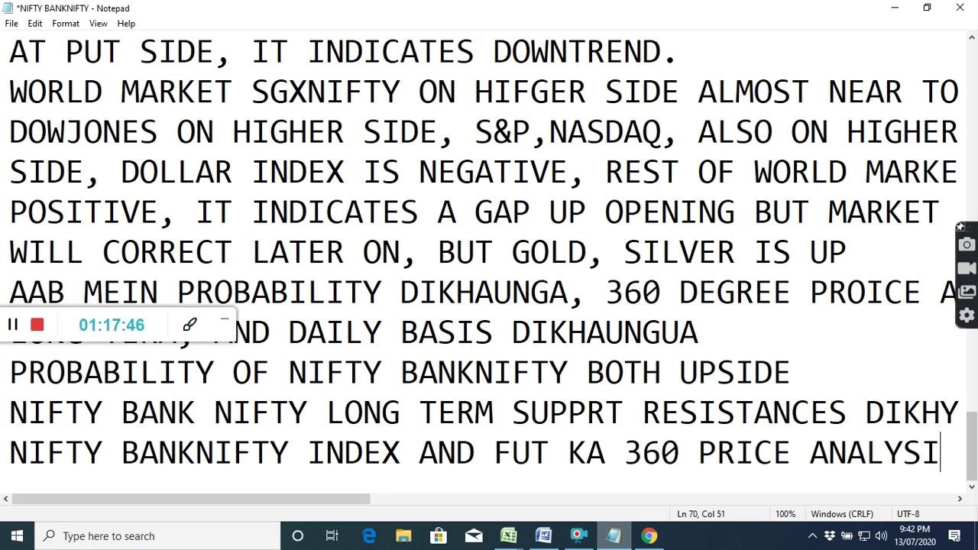
type("S TINO")
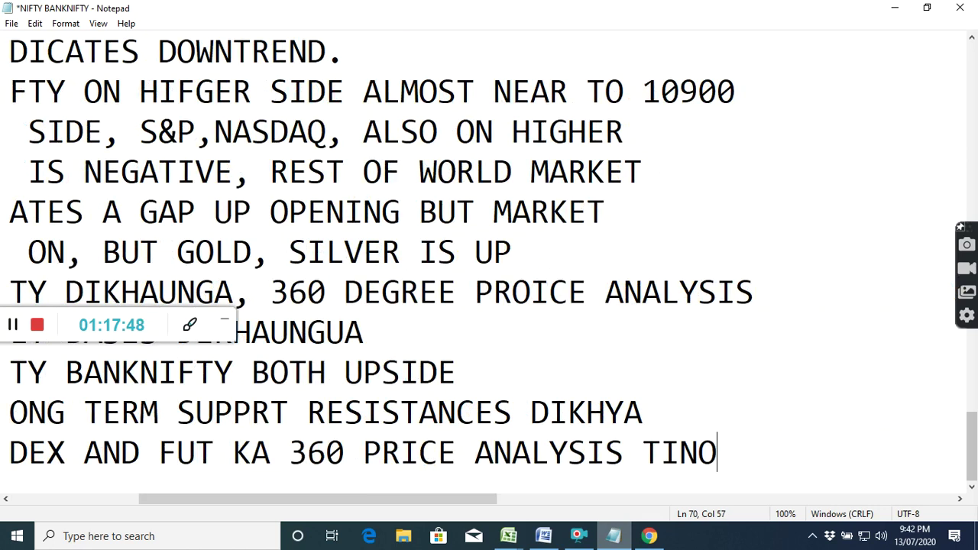
type(" CYCLE")
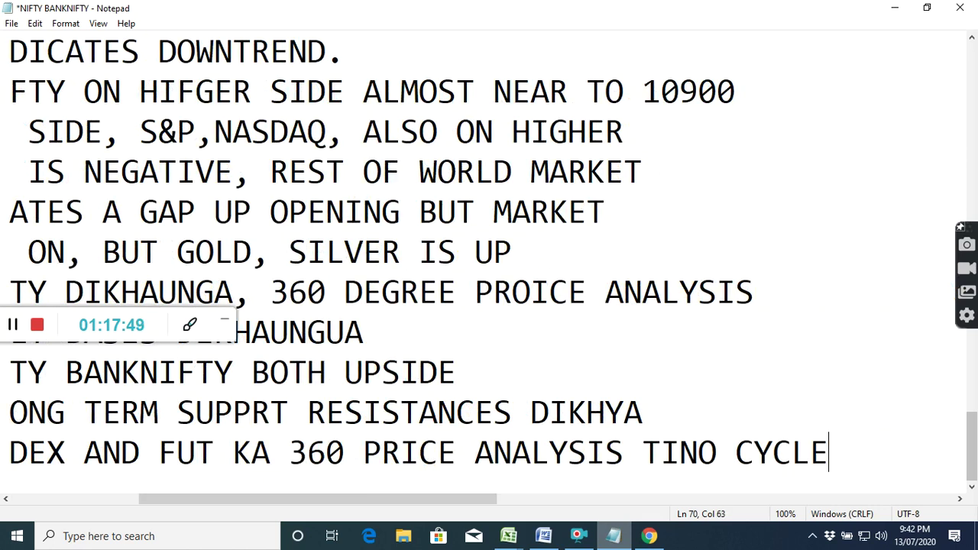
key("Return")
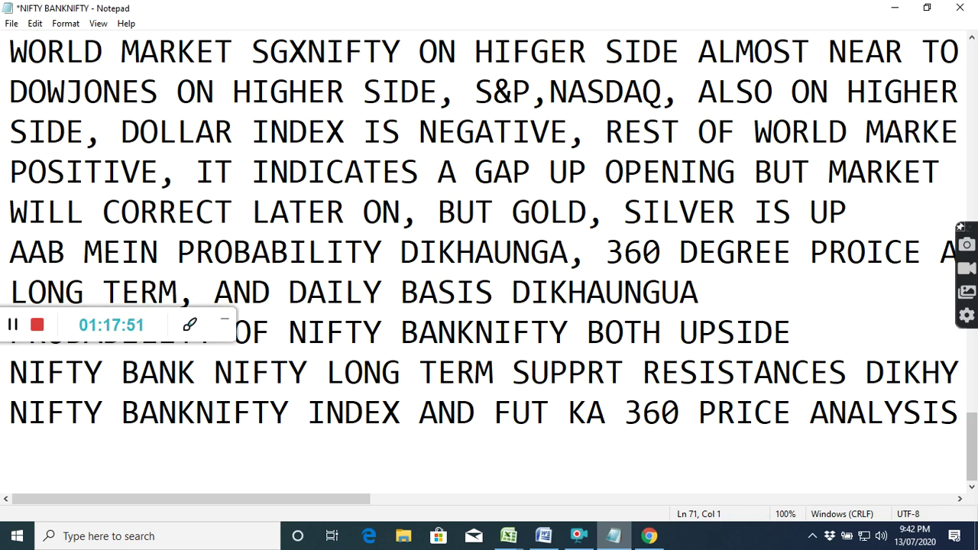
- Add the line "DIKHYA , 45 SE 360 TAK UPSIDE AND DOWN SIDE HAR CYCLE MEIN" below the 360 price analysis line
type("DIKHYA")
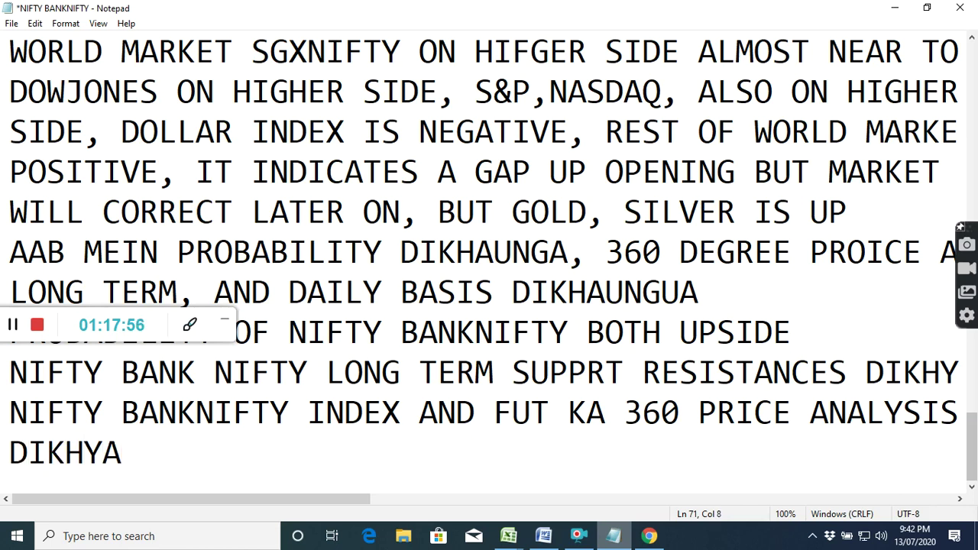
type(" ,")
type("45 SE ")
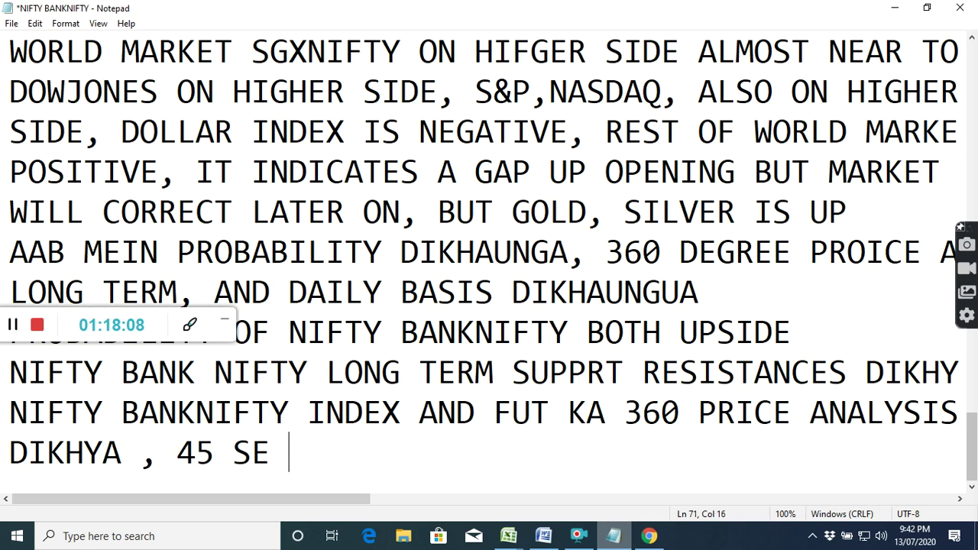
type("360 TA")
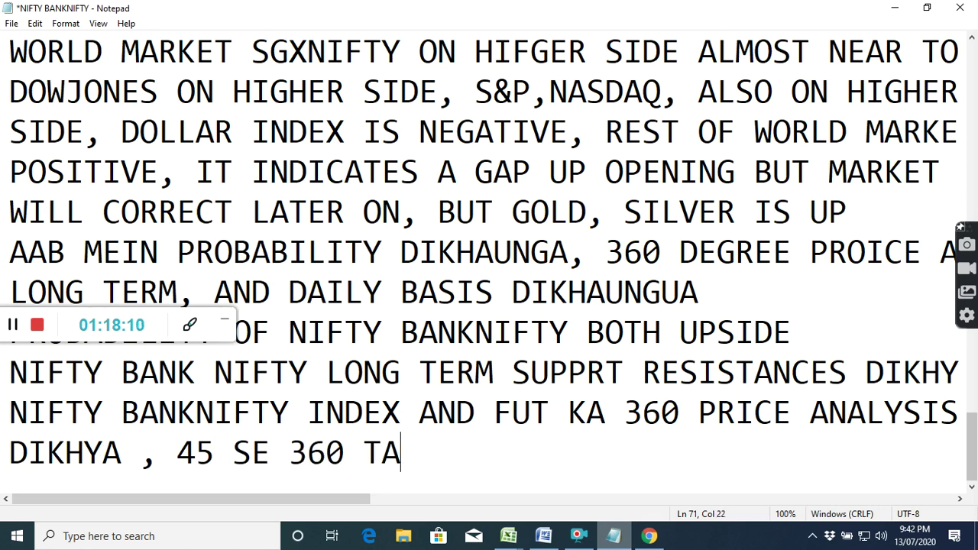
type("K UPD")
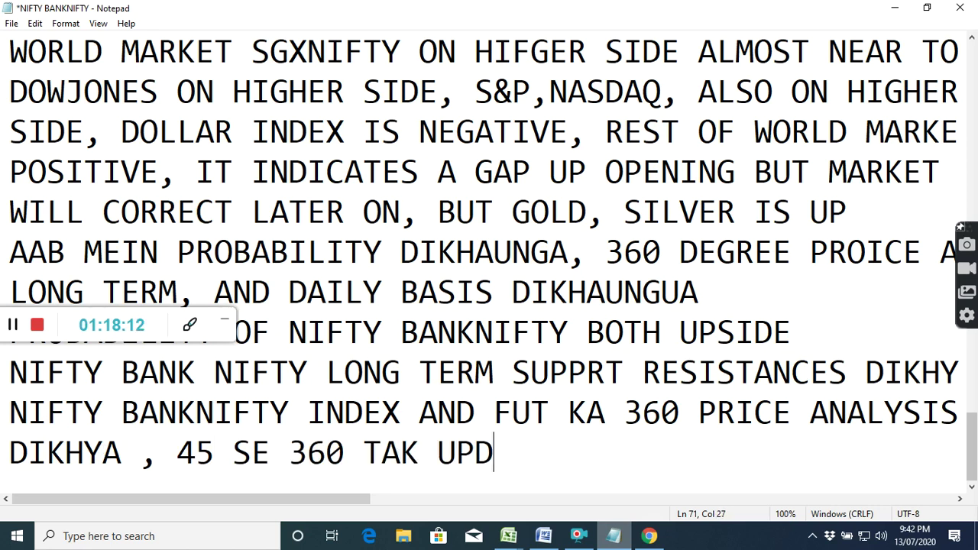
key("BackSpace")
type("SIDE AND")
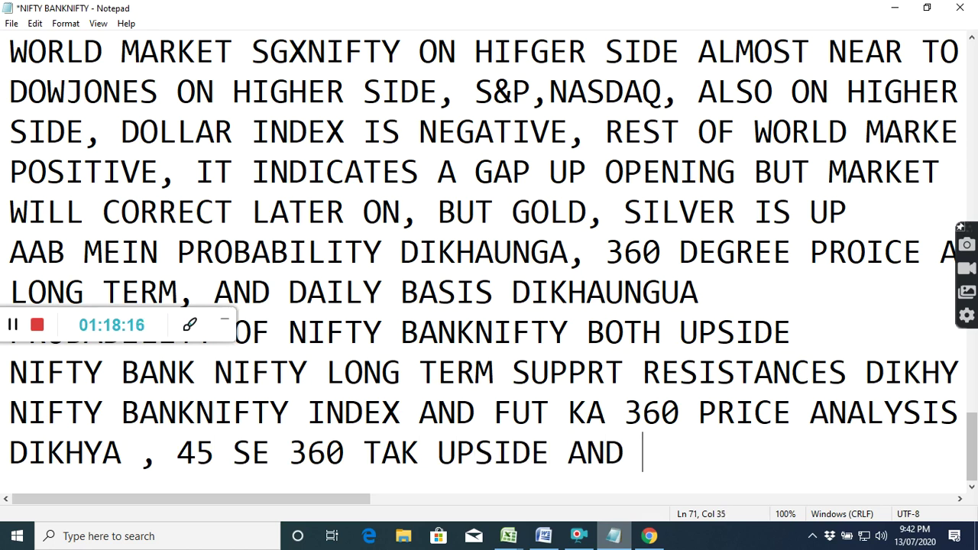
type(" DOWN")
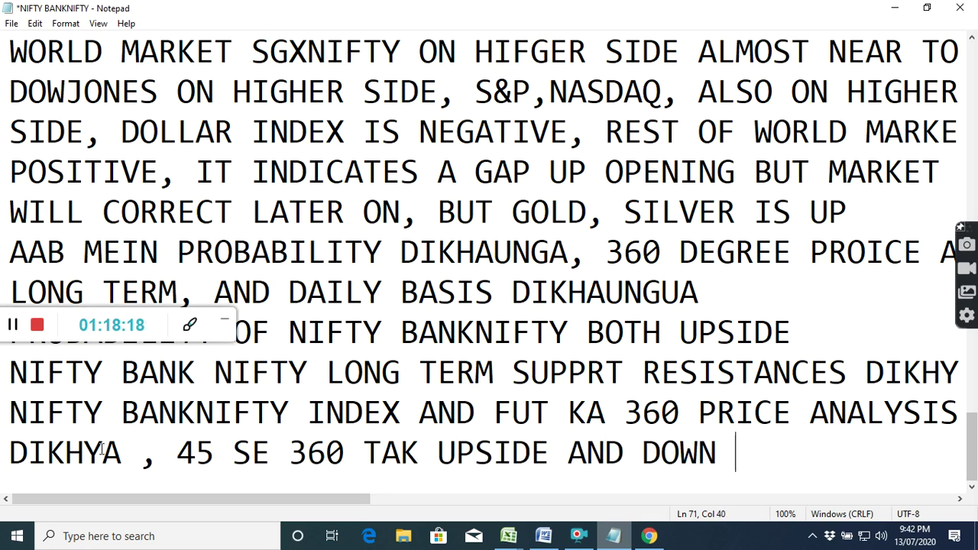
type(" SIDE HAR")
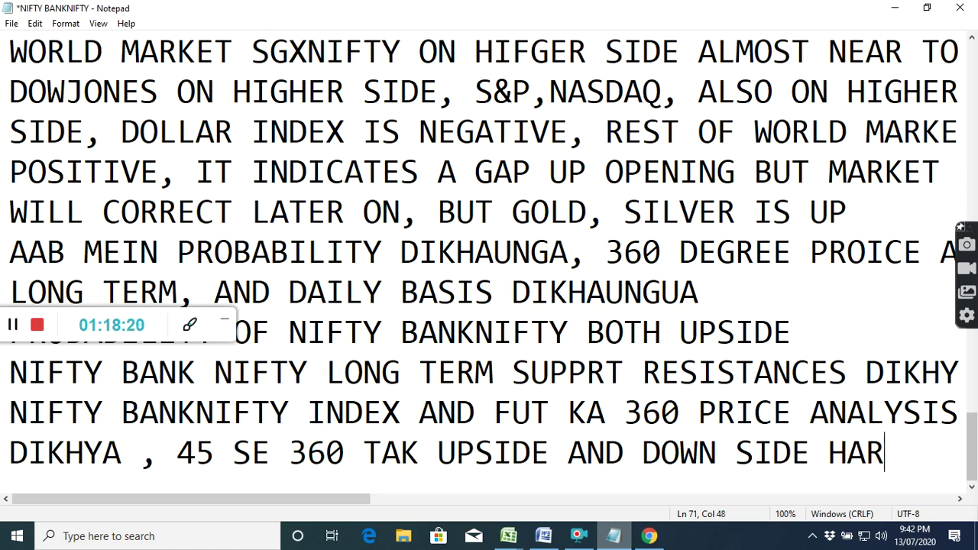
type(" CYCLE")
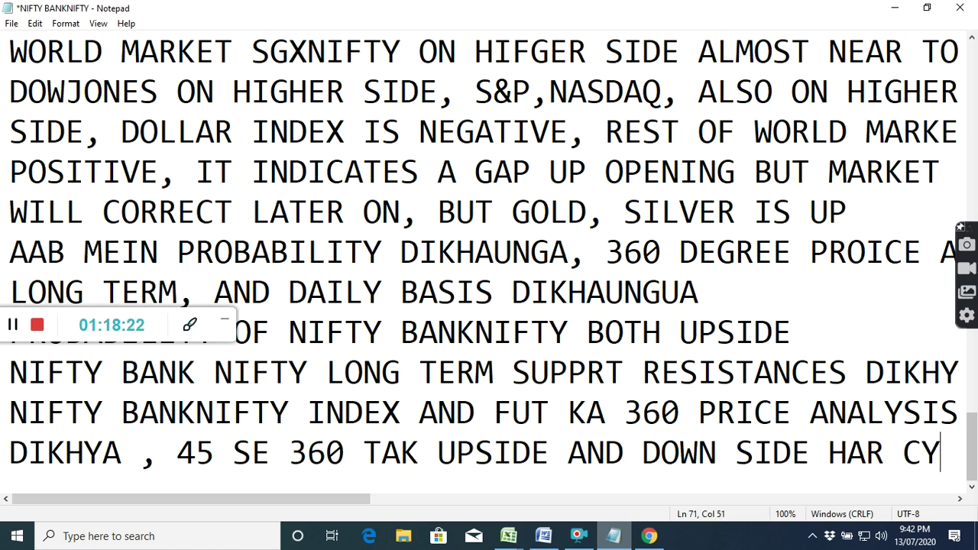
type("MEIN")
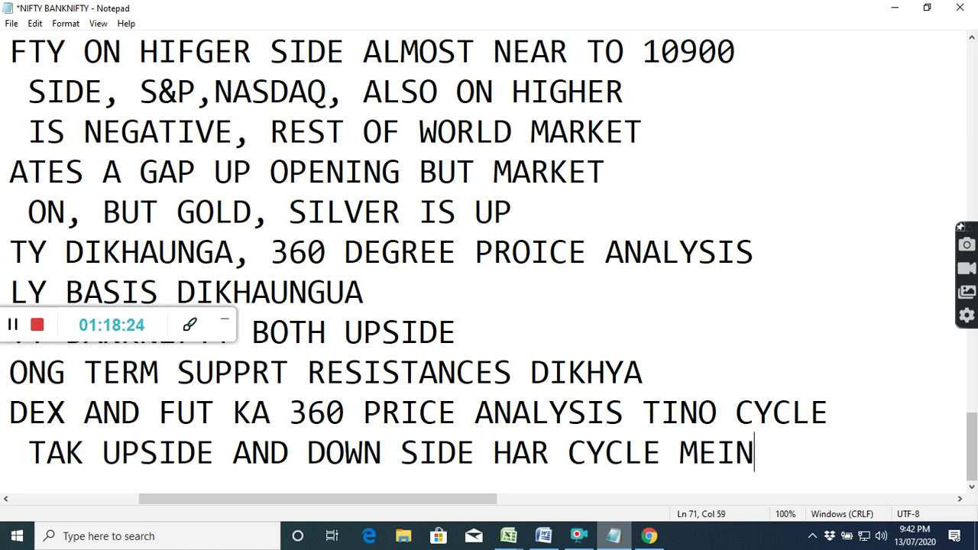
key("Return")
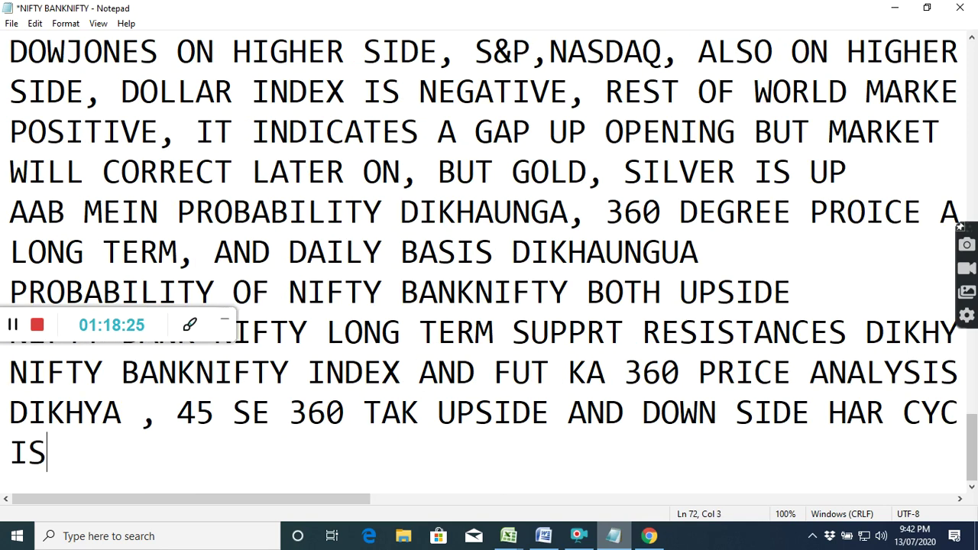
- Write "ISKO UPLOG KAL KE LIYE BUYING SELLING LEVEL MAN SAKTA" on the new last line of the notes
type("ISKO UPL")
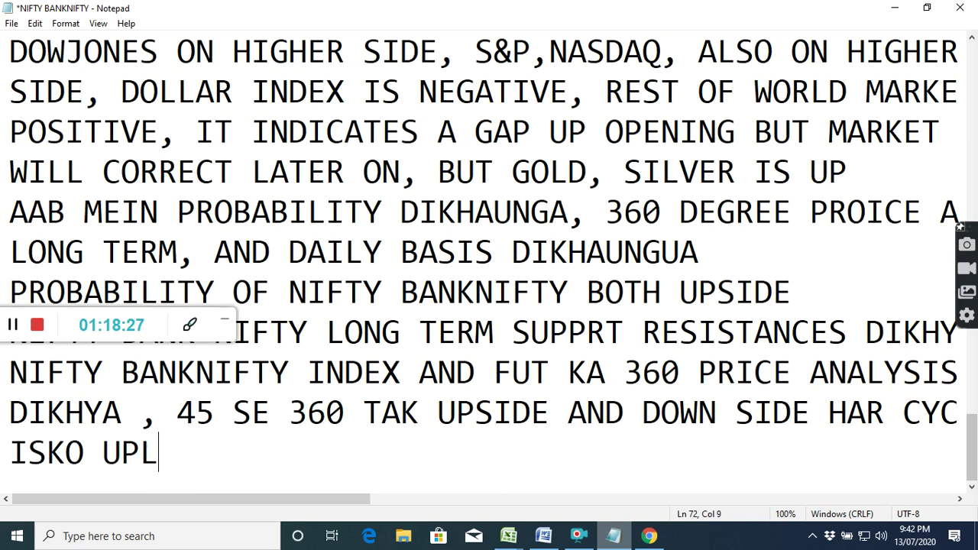
type("OG KAL")
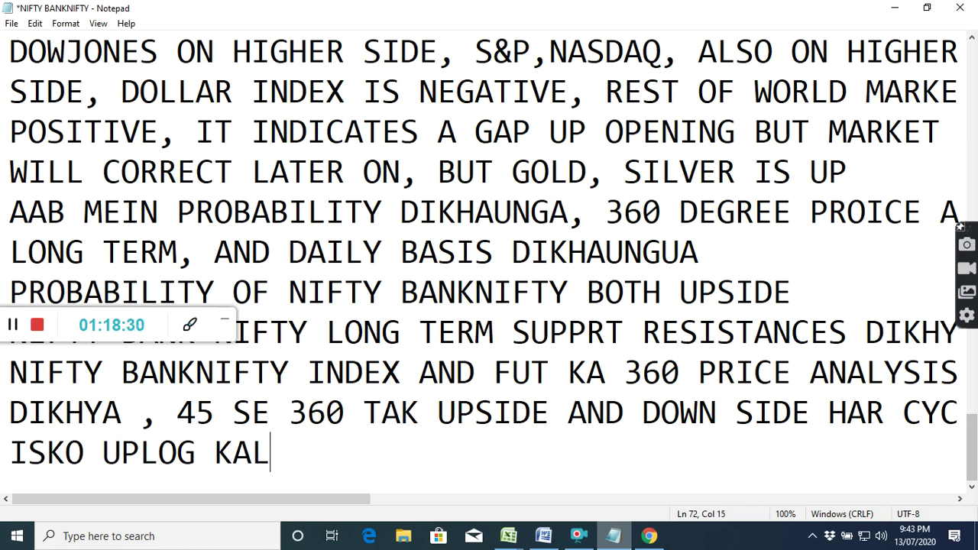
type(" KE LI")
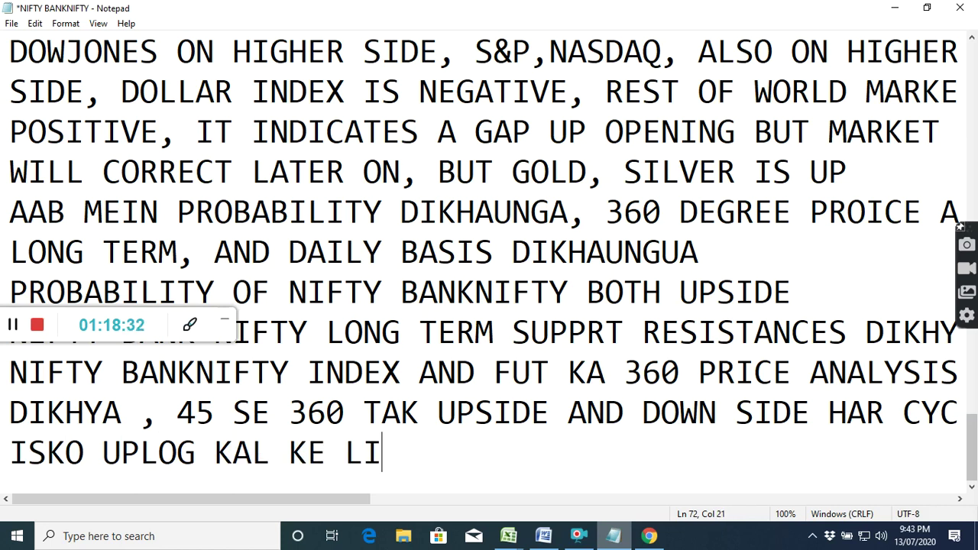
type("YE BUYINH")
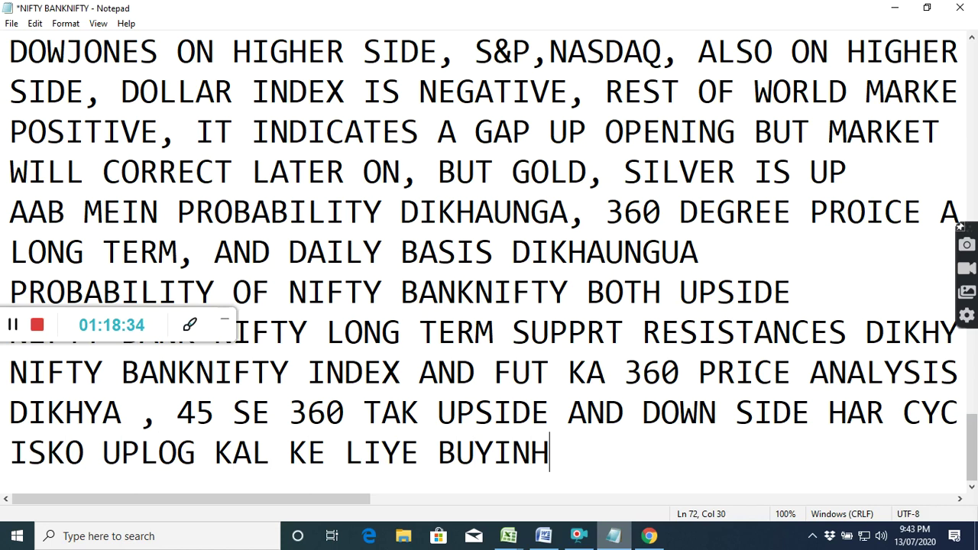
key("BackSpace")
type("G SE")
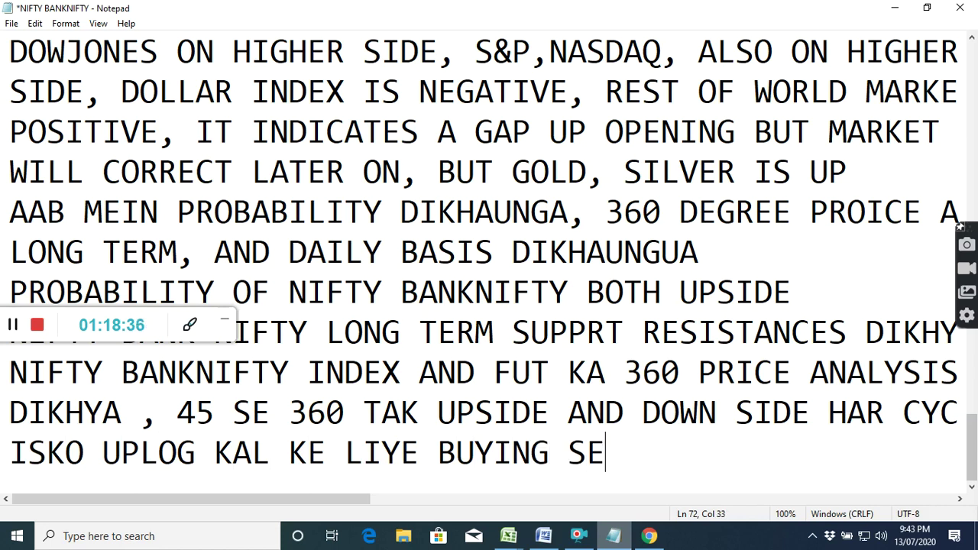
type("LLING LE")
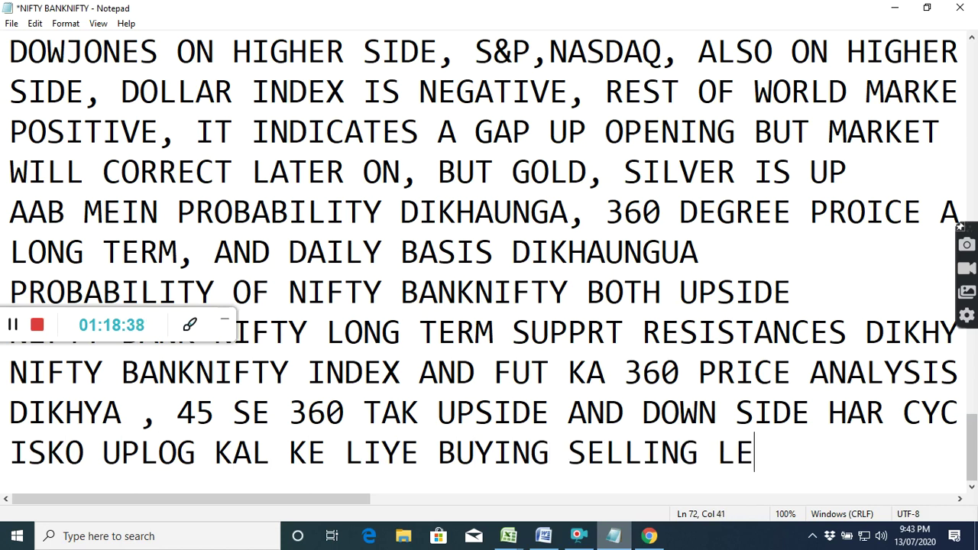
type("VEL MA")
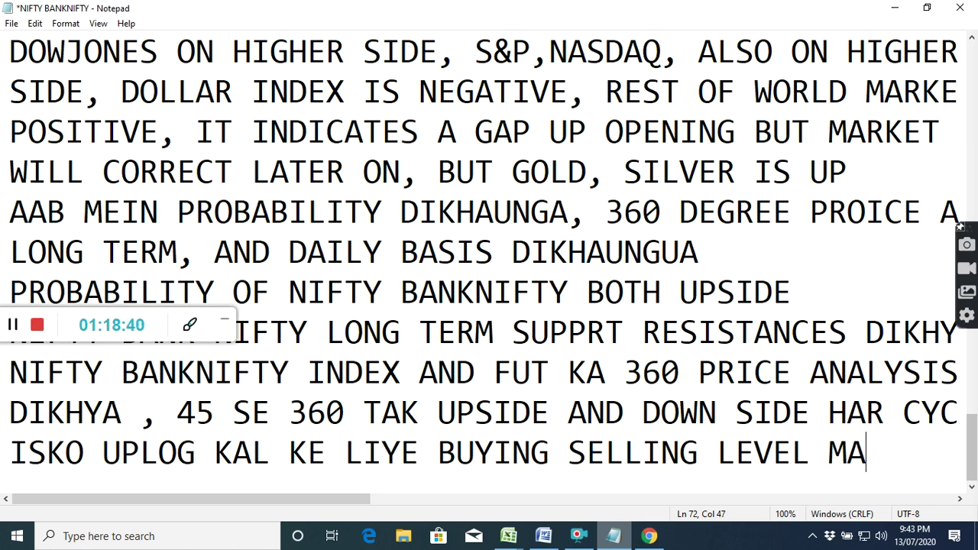
type("N SAKTA")
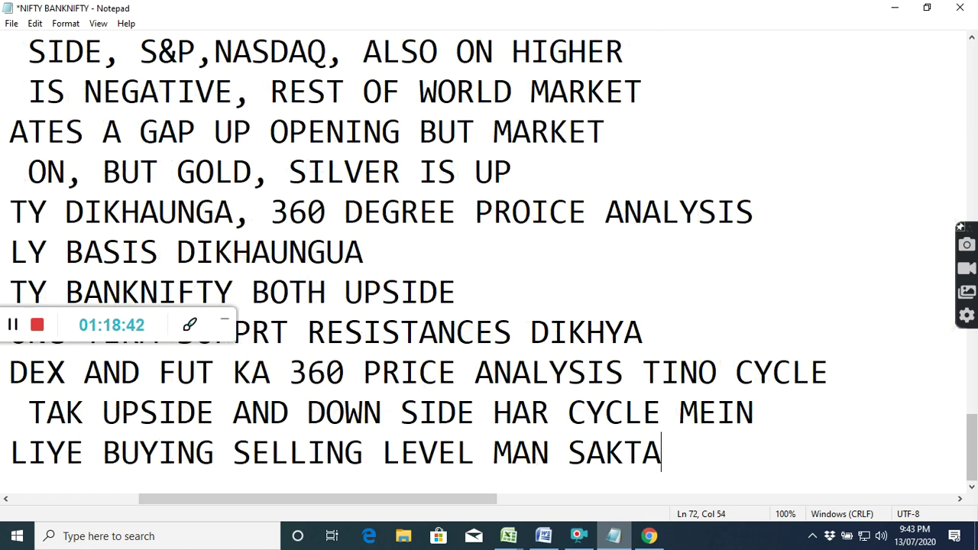